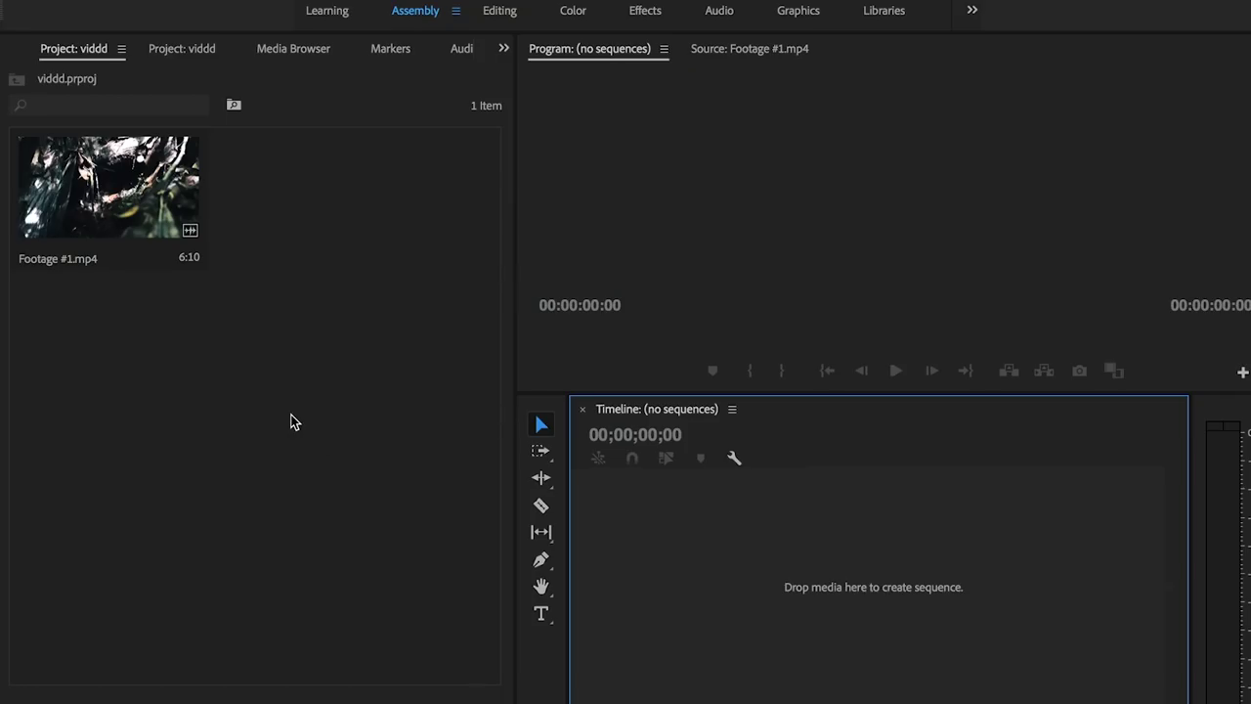
# Create a Footage #1 sequence from Footage #1.mp4, unlink it, and delete its A1 audio.
pyautogui.moveTo(107, 186); pyautogui.dragTo(779, 605)
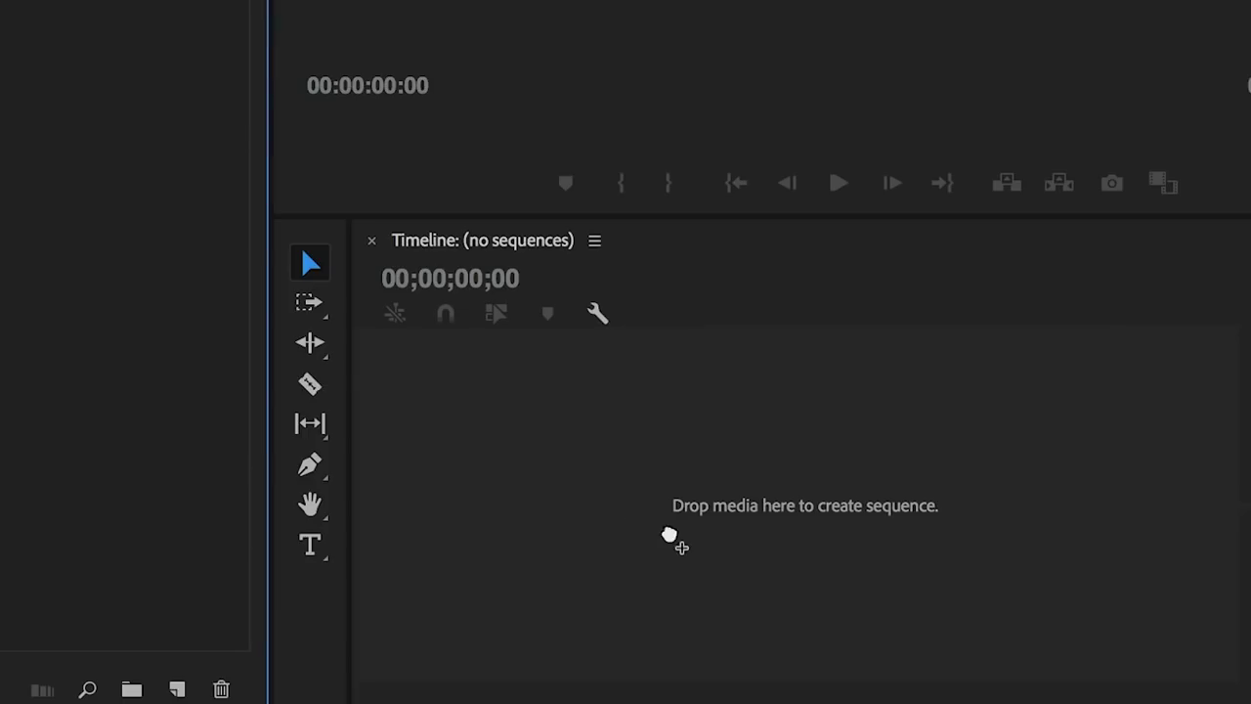
pyautogui.moveTo(663, 533); pyautogui.dragTo(662, 536)
pyautogui.click(813, 480)
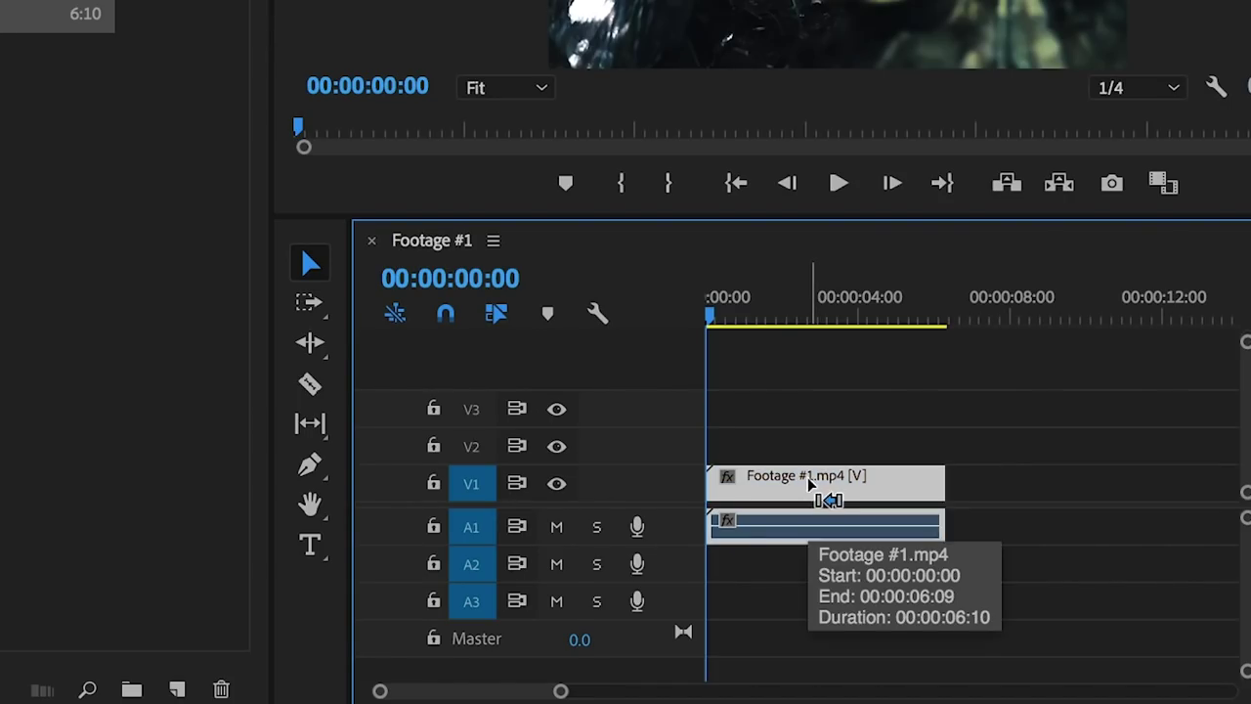
pyautogui.hotkey('ctrl', 'l')
pyautogui.click(783, 521)
pyautogui.press('Delete')
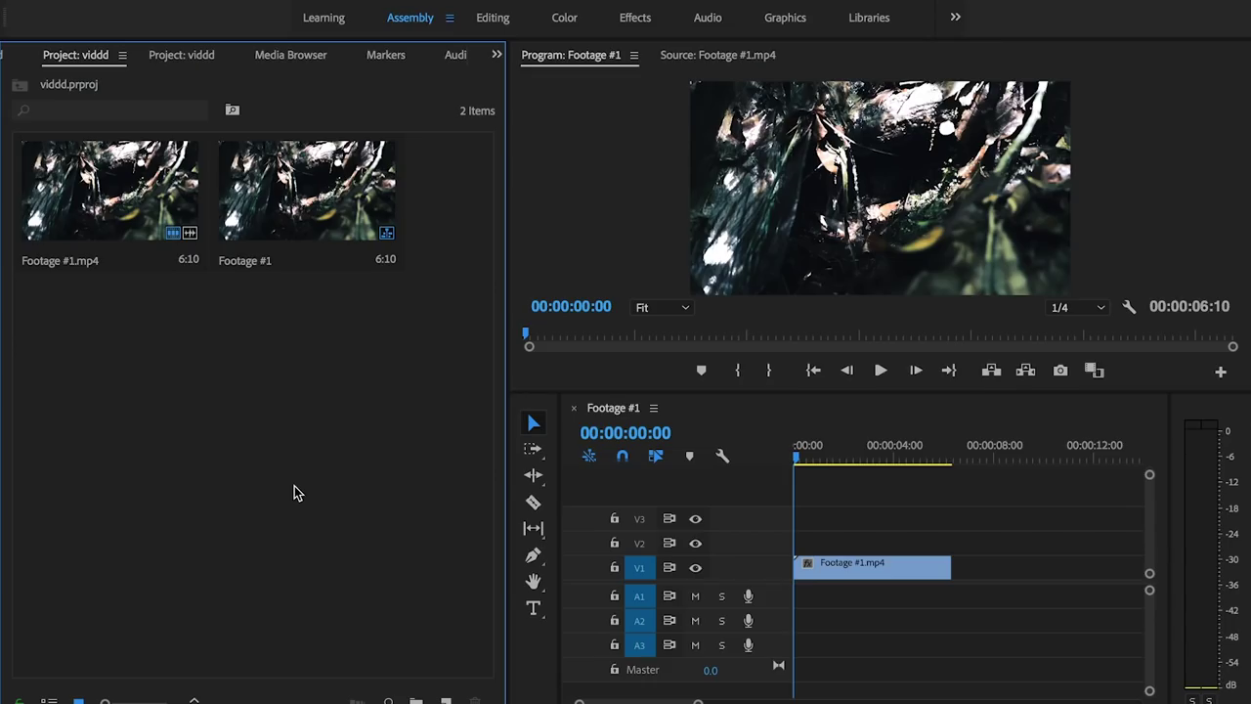
# Import the Cinematic Black Bars folder into the Project panel as a three-item bin.
pyautogui.rightClick(294, 486)
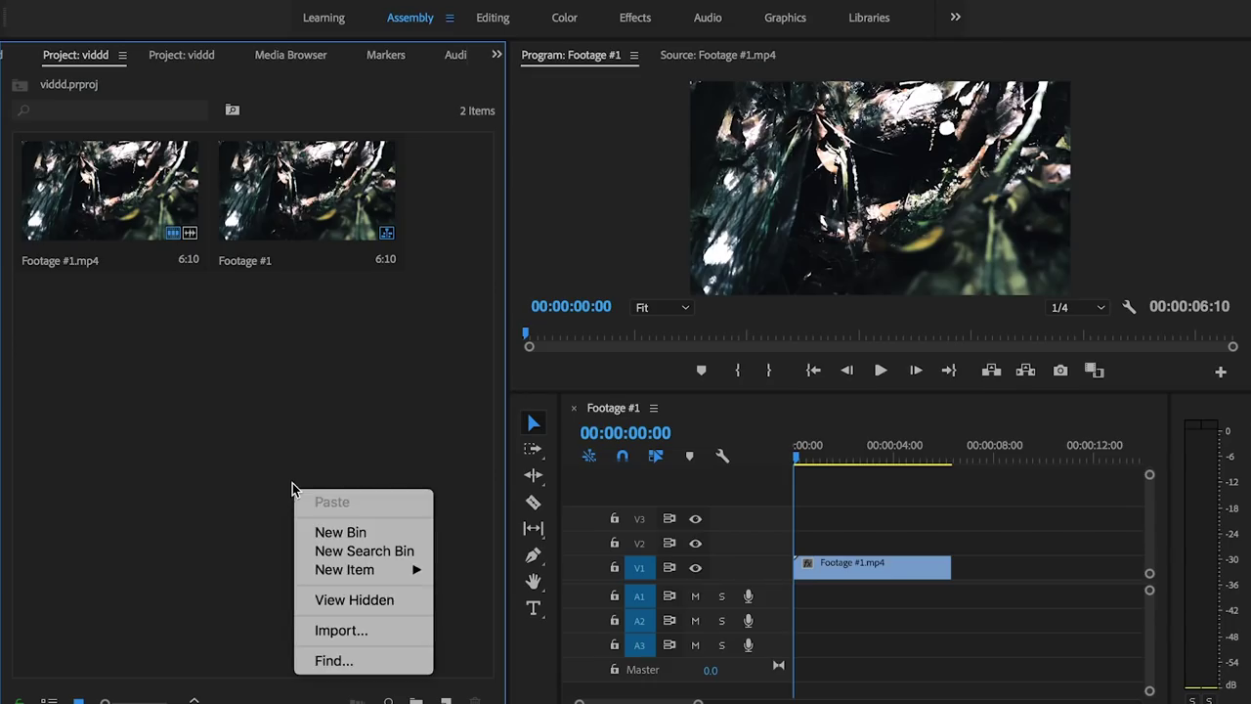
pyautogui.click(332, 632)
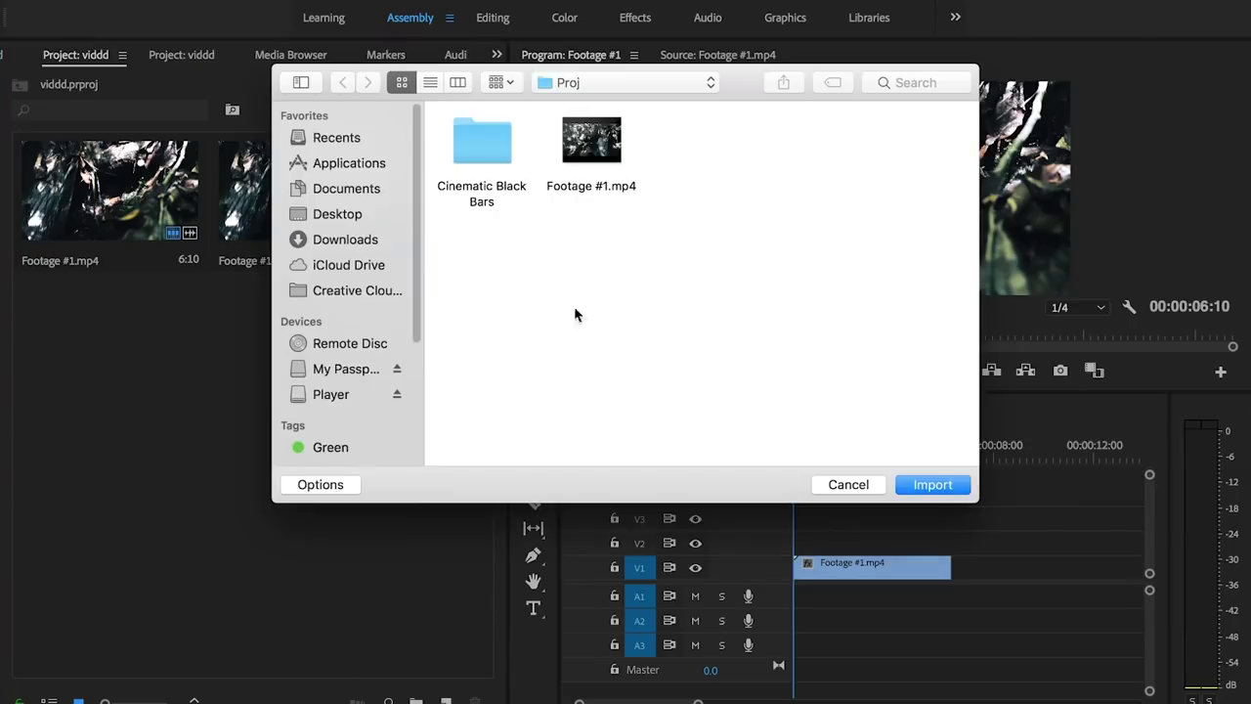
pyautogui.click(473, 146)
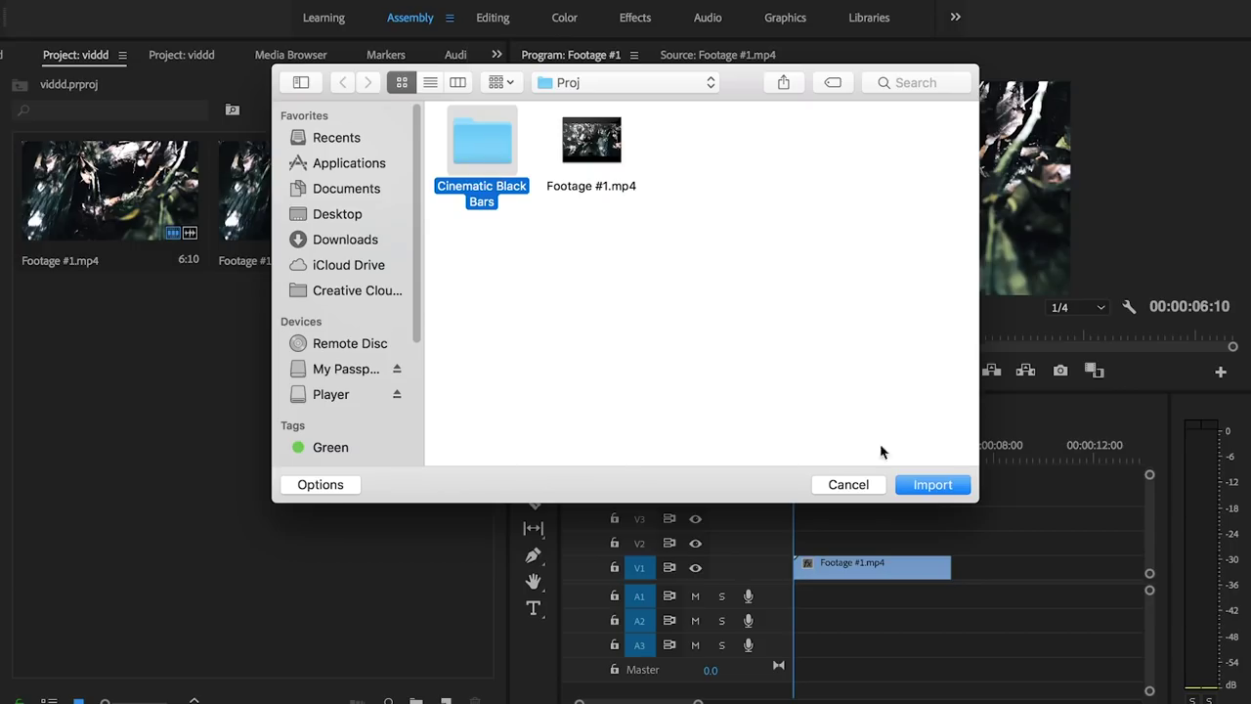
pyautogui.click(956, 485)
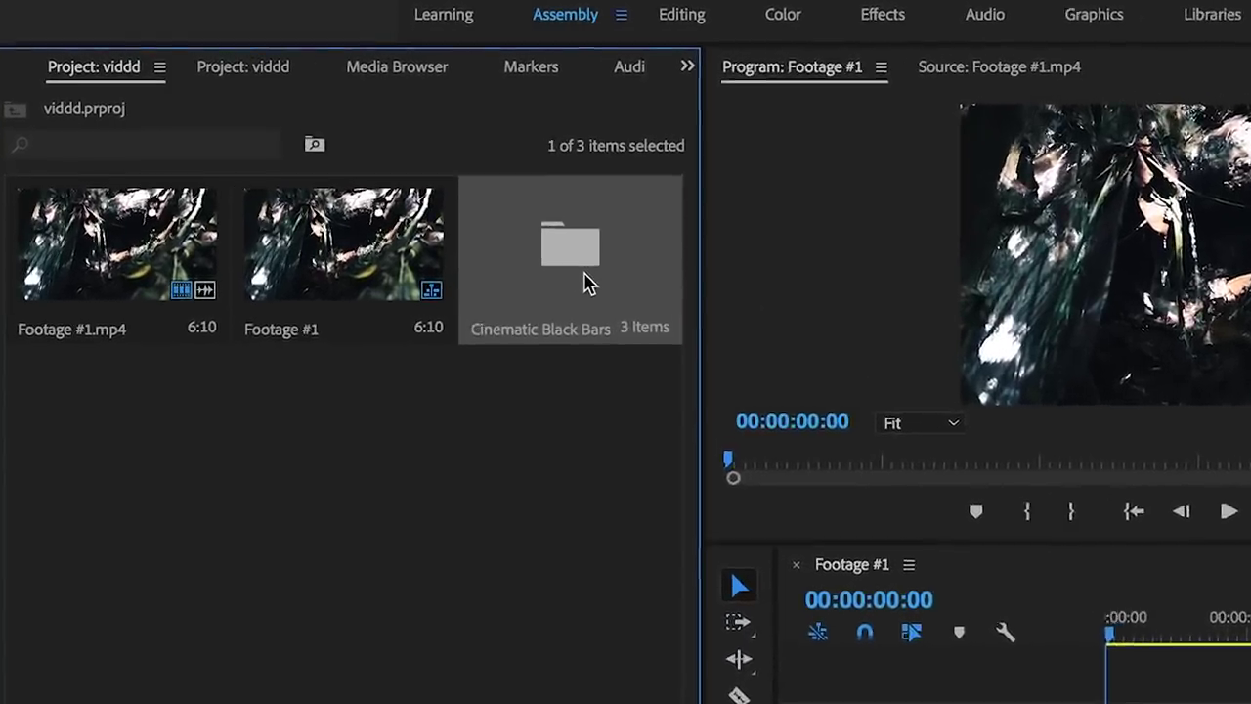
# Place black bars.png from the Cinematic Black Bars bin on V2, matching the footage's length.
pyautogui.doubleClick(581, 268)
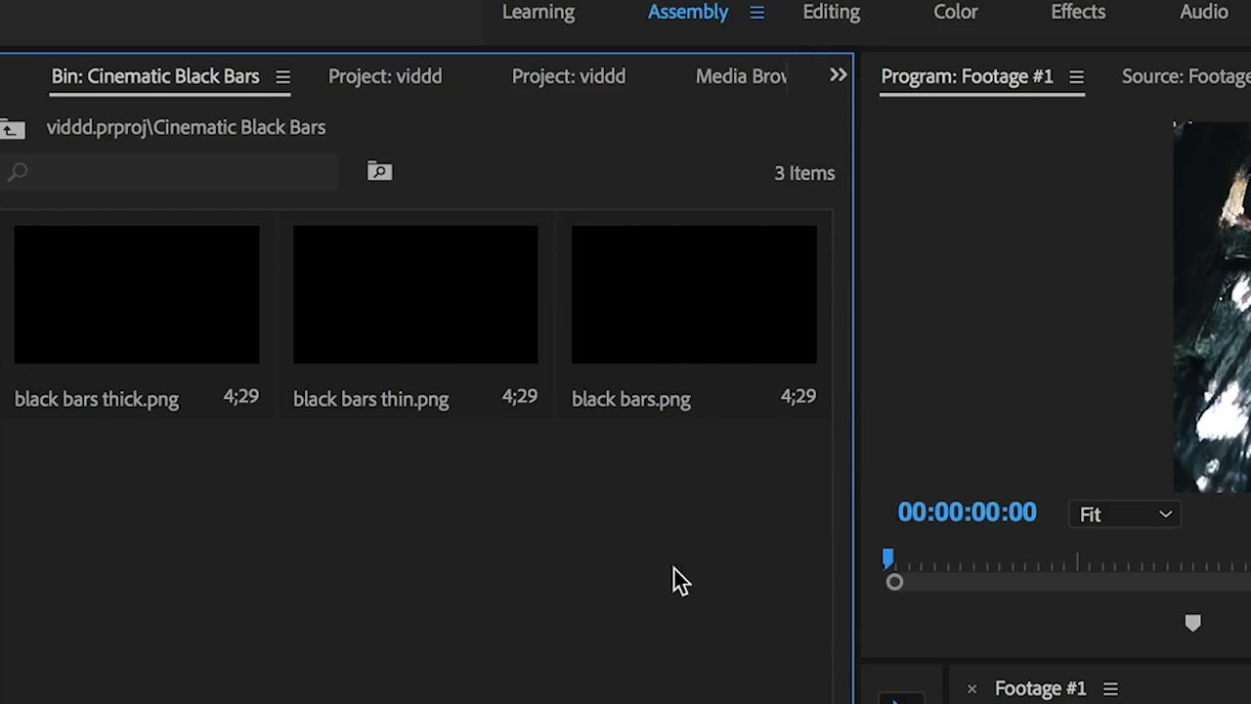
pyautogui.moveTo(657, 310); pyautogui.dragTo(433, 475)
pyautogui.moveTo(631, 498); pyautogui.dragTo(606, 424)
pyautogui.hotkey('ctrl', 'z')
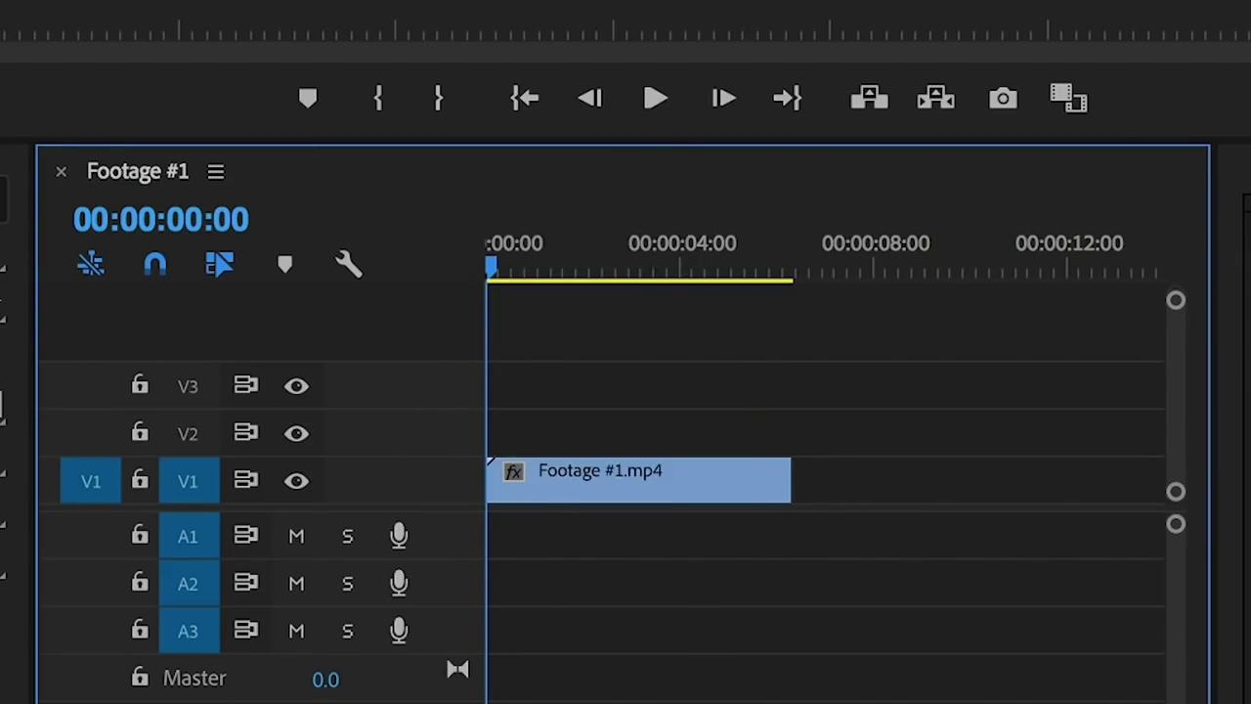
pyautogui.moveTo(10, 439); pyautogui.dragTo(469, 432)
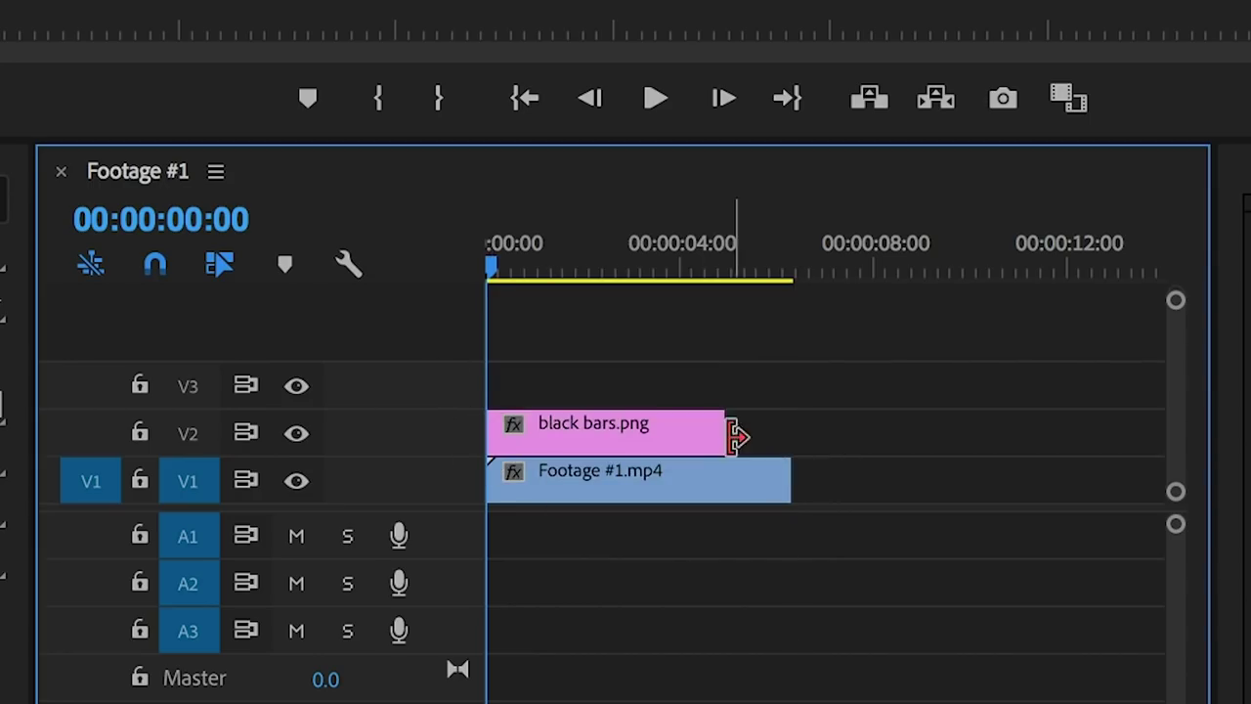
pyautogui.moveTo(734, 433); pyautogui.dragTo(929, 433)
pyautogui.hotkey('ctrl', 'z')
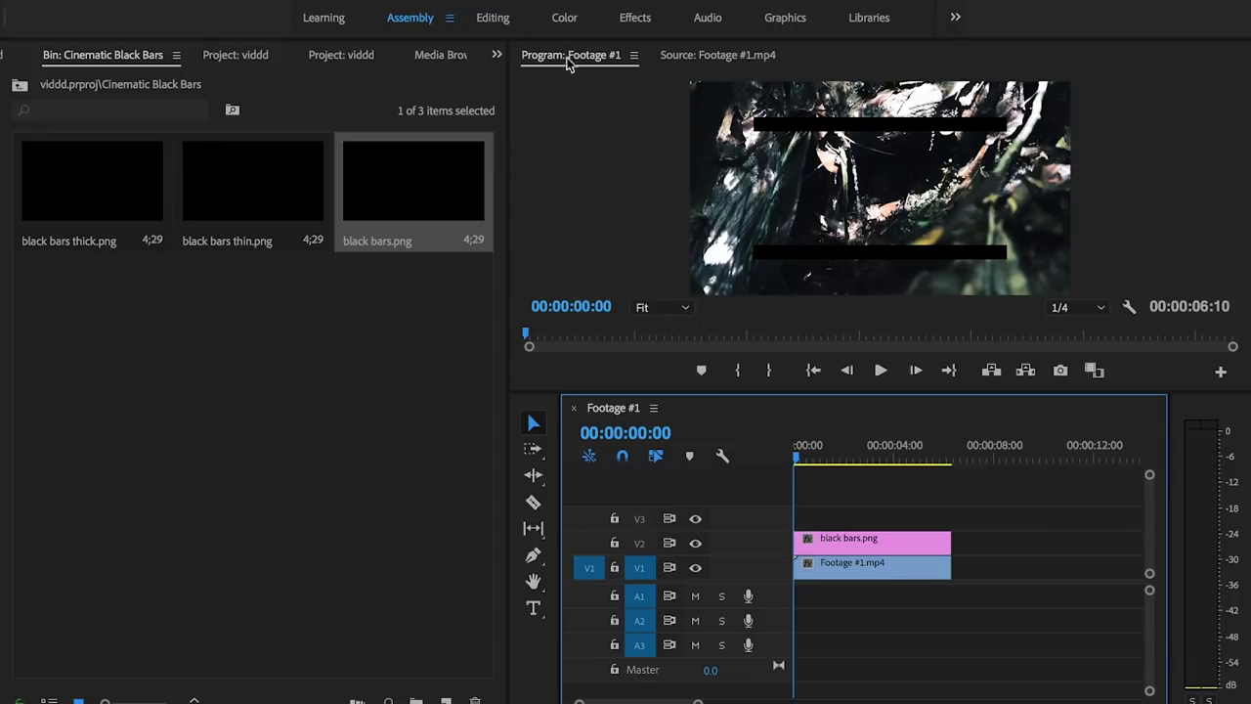
# In the Editing workspace, set the black bars.png clip's Scale to 151 in Effect Controls.
pyautogui.click(496, 19)
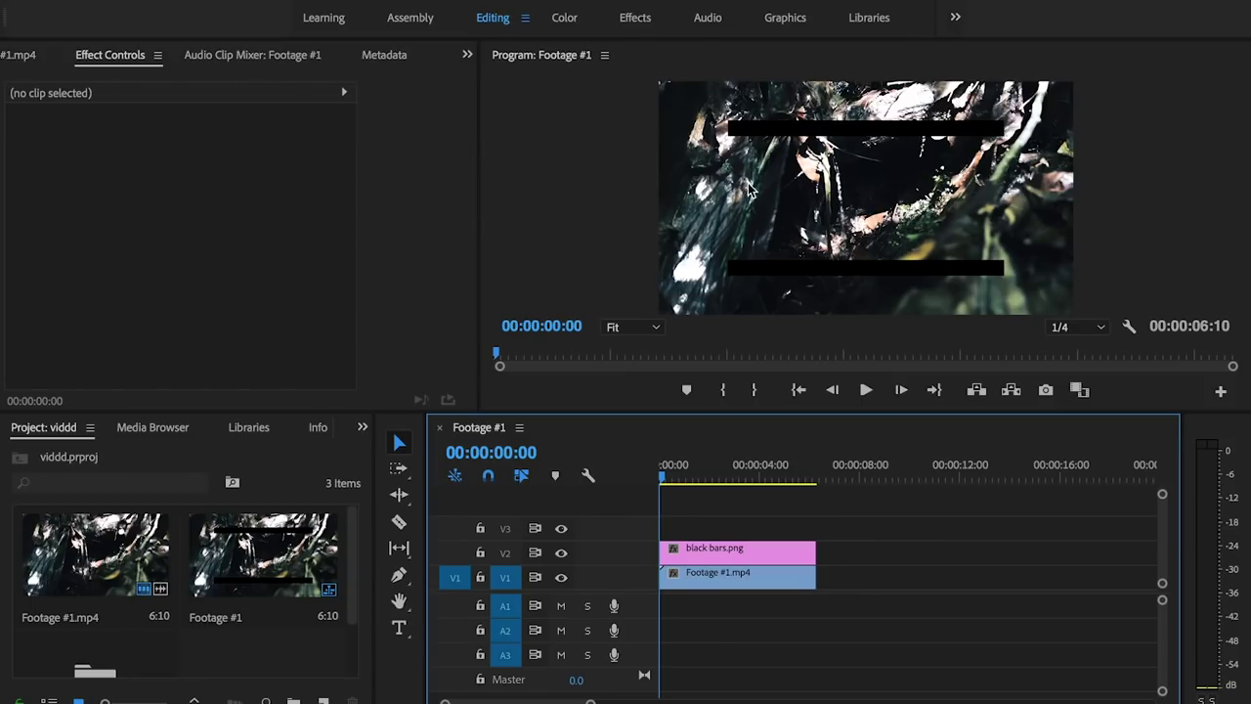
pyautogui.click(769, 553)
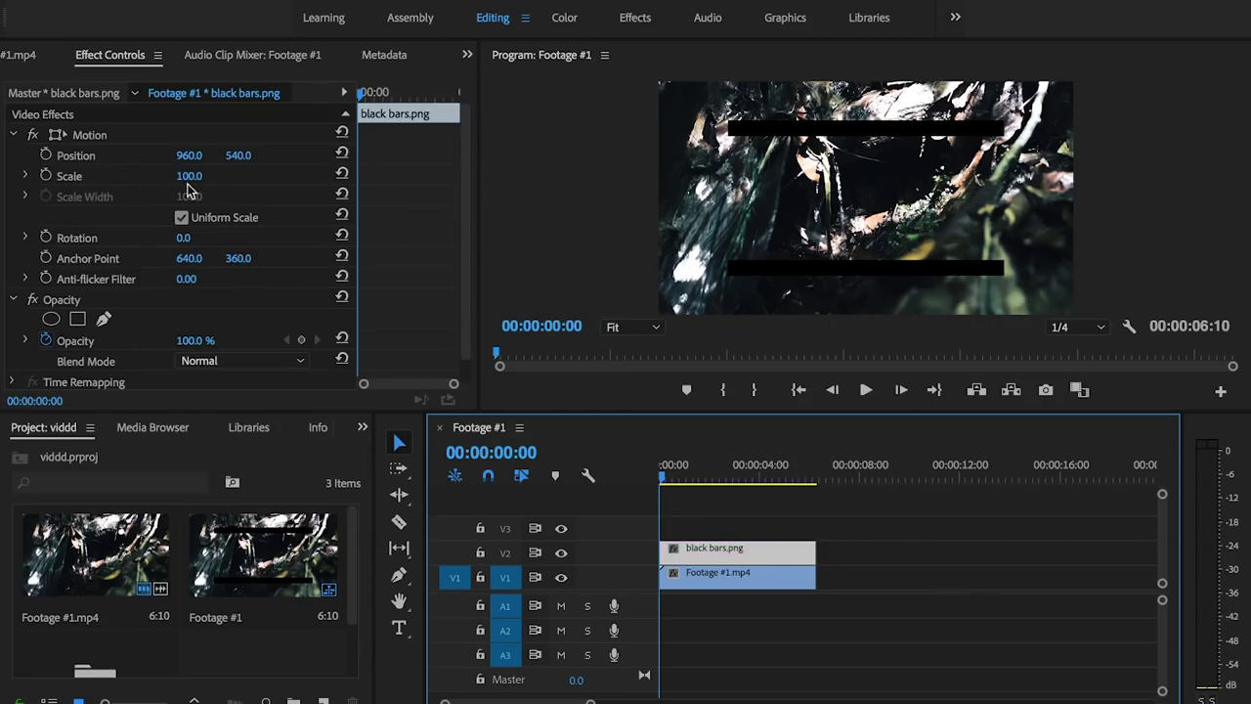
pyautogui.moveTo(182, 183); pyautogui.dragTo(232, 184)
pyautogui.click(528, 223)
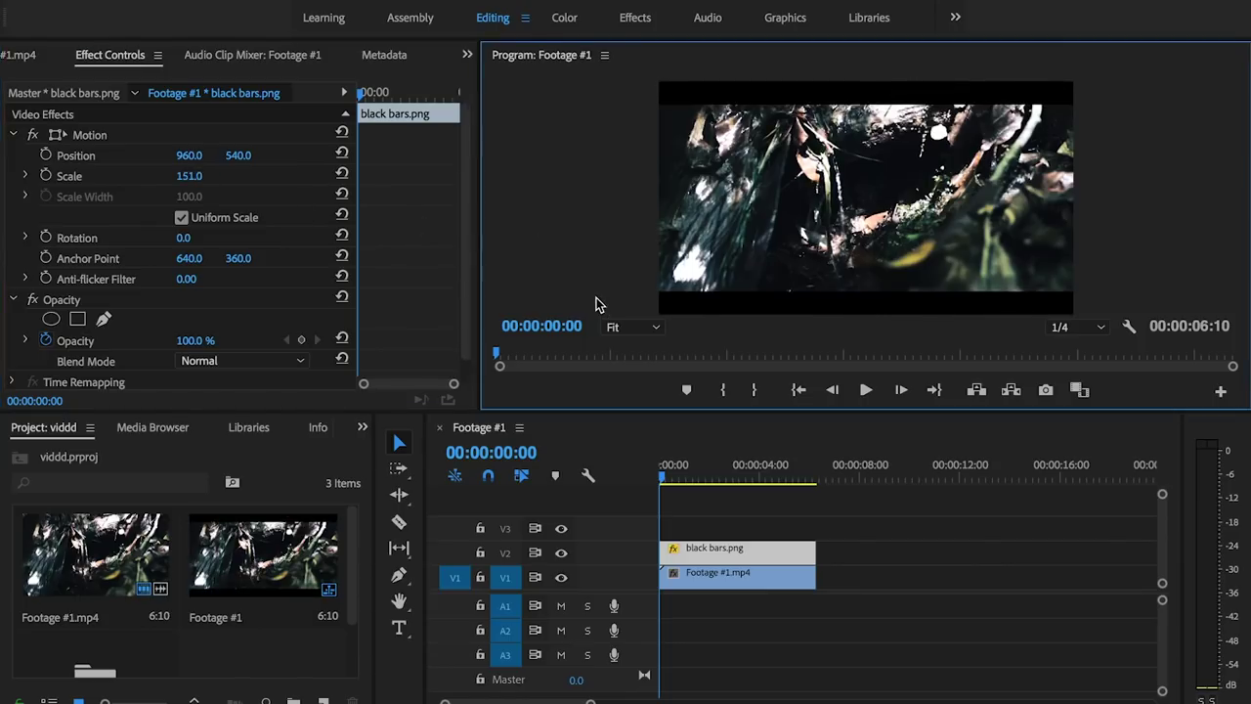
# Delete the black bars.png clip from V2 and return to the Assembly workspace.
pyautogui.click(718, 558)
pyautogui.press('Delete')
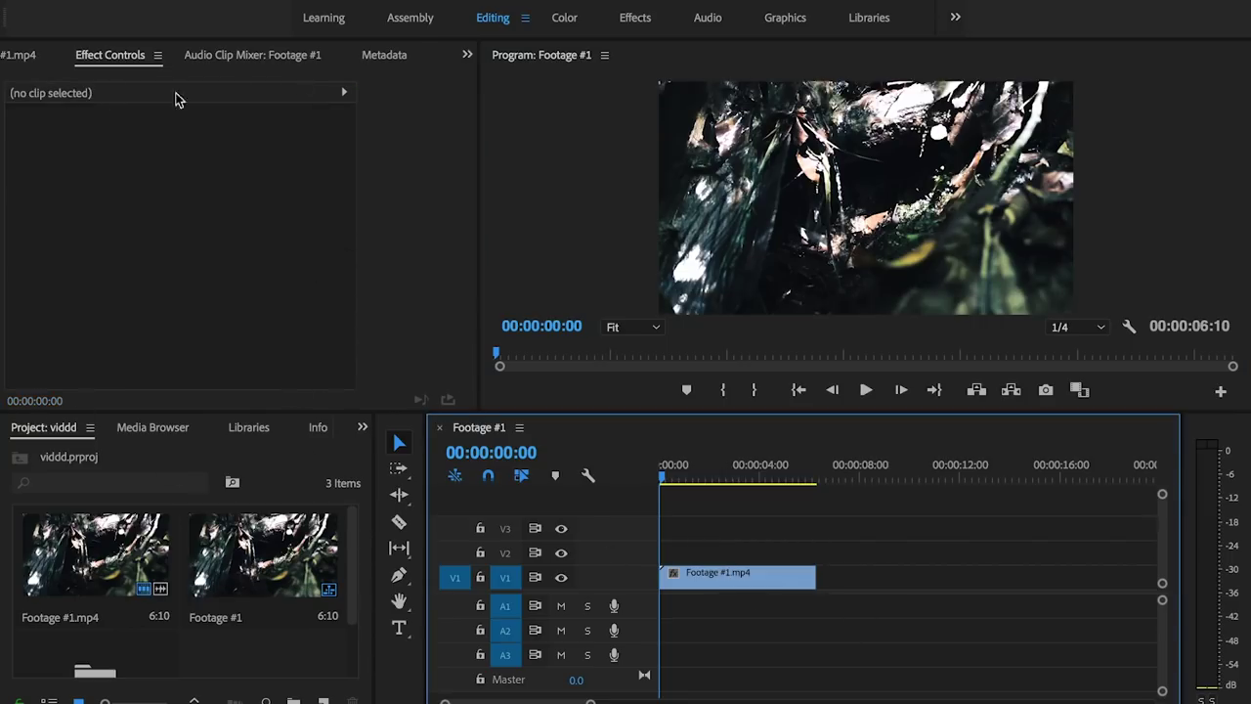
pyautogui.click(411, 20)
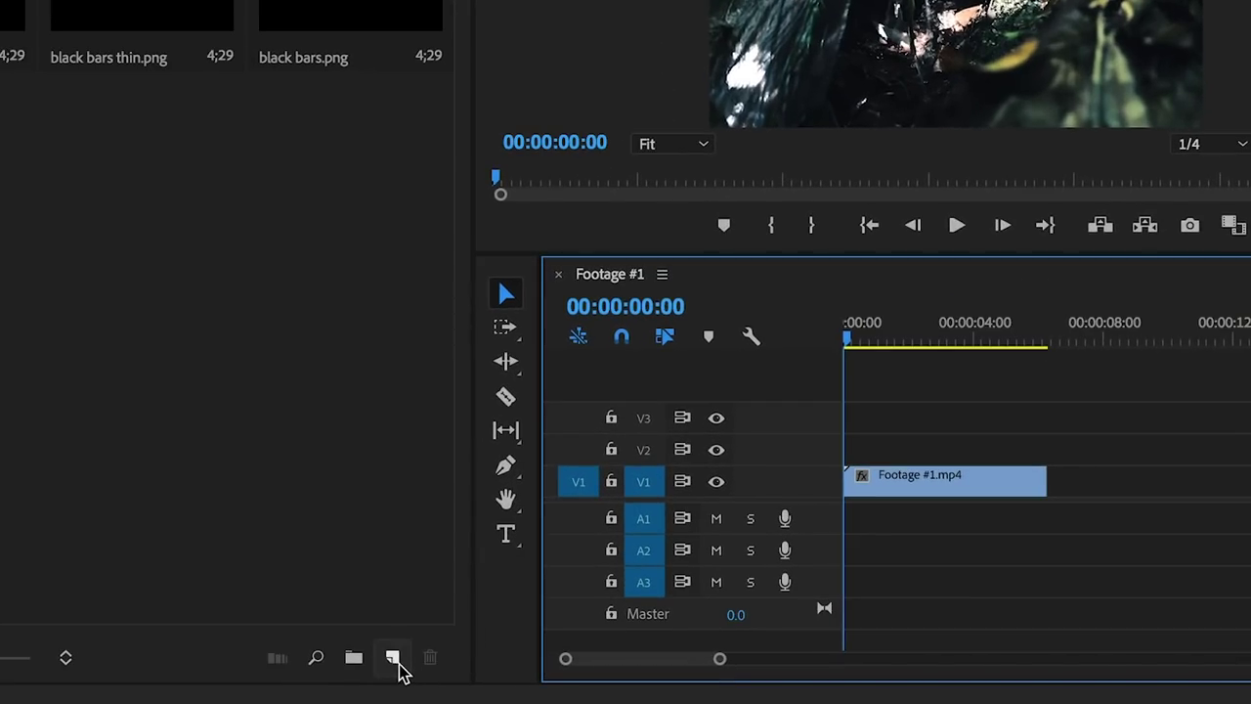
# Create a new Adjustment Layer and lay it on V2 across the full Footage #1 length.
pyautogui.click(396, 663)
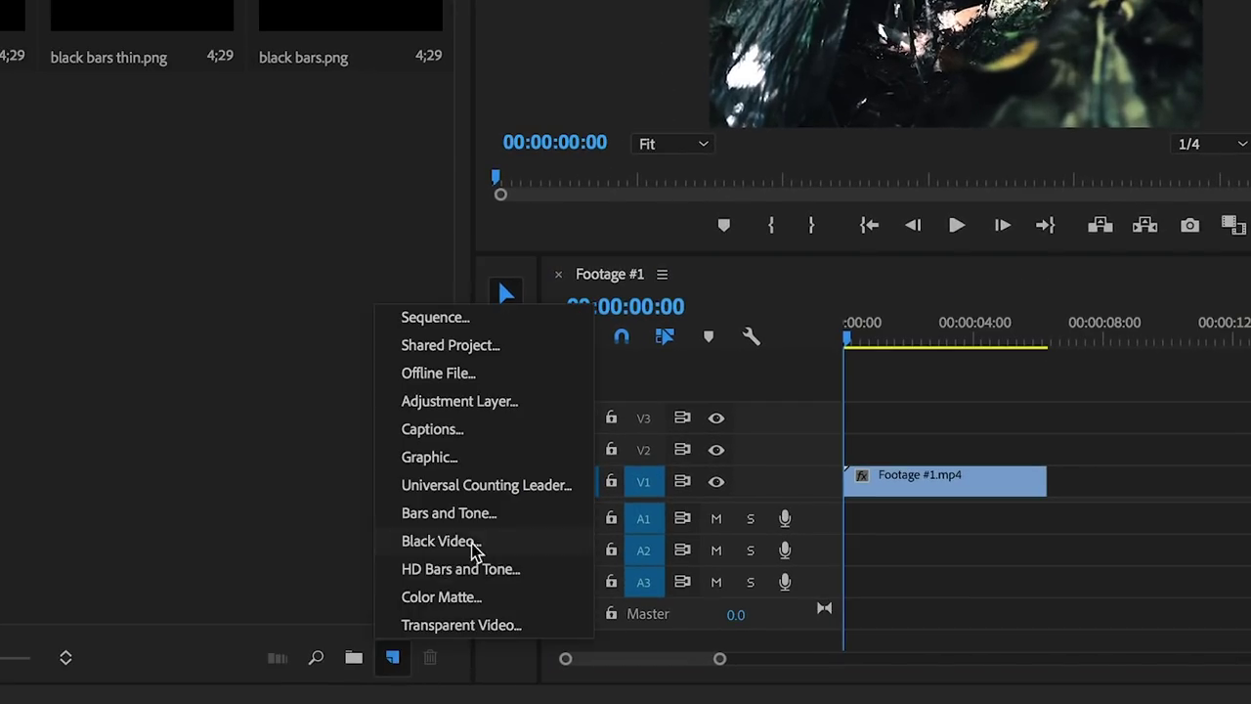
pyautogui.click(460, 401)
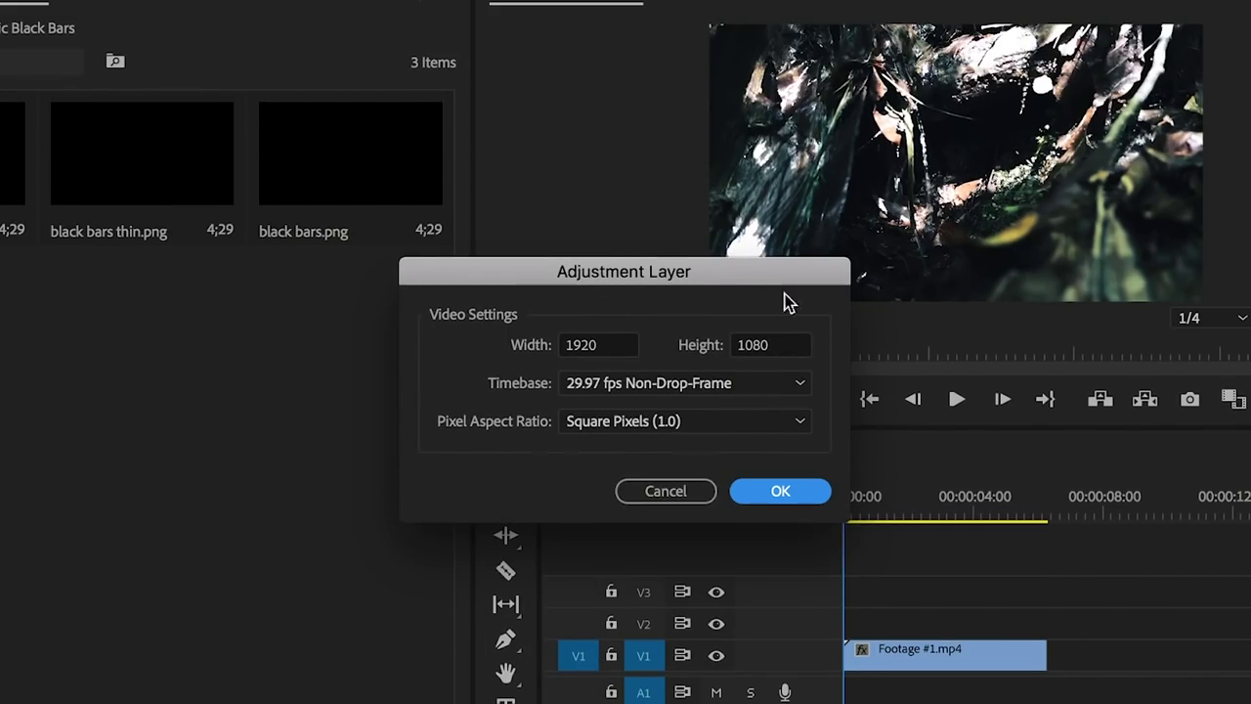
pyautogui.click(780, 491)
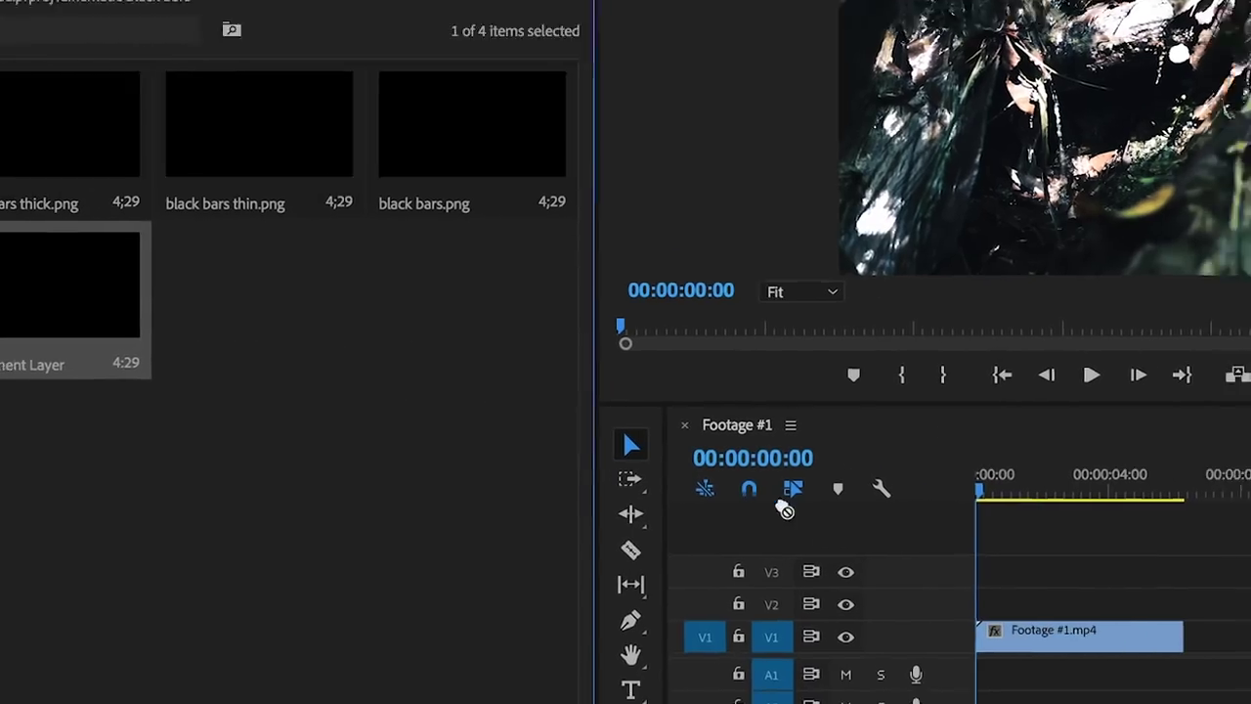
pyautogui.moveTo(785, 508); pyautogui.dragTo(984, 616)
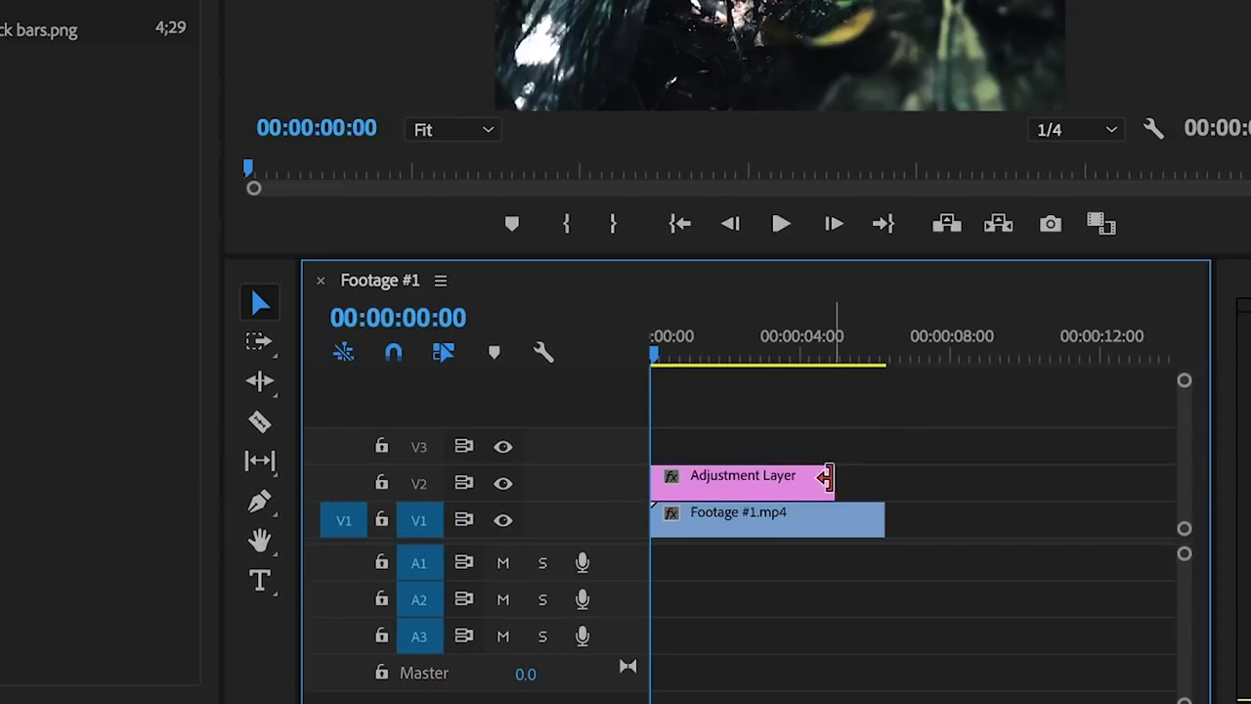
pyautogui.moveTo(826, 477); pyautogui.dragTo(884, 479)
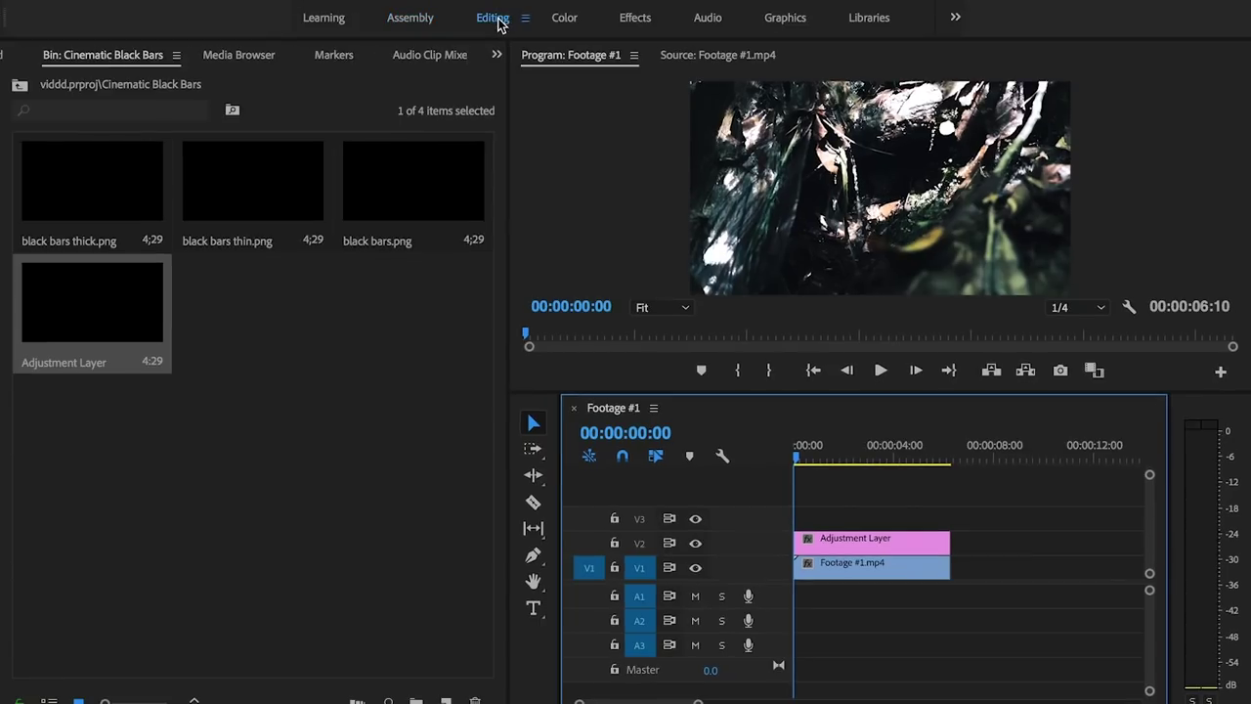
# Find the Crop effect in the Effects panel and apply it to the Adjustment Layer clip.
pyautogui.click(493, 17)
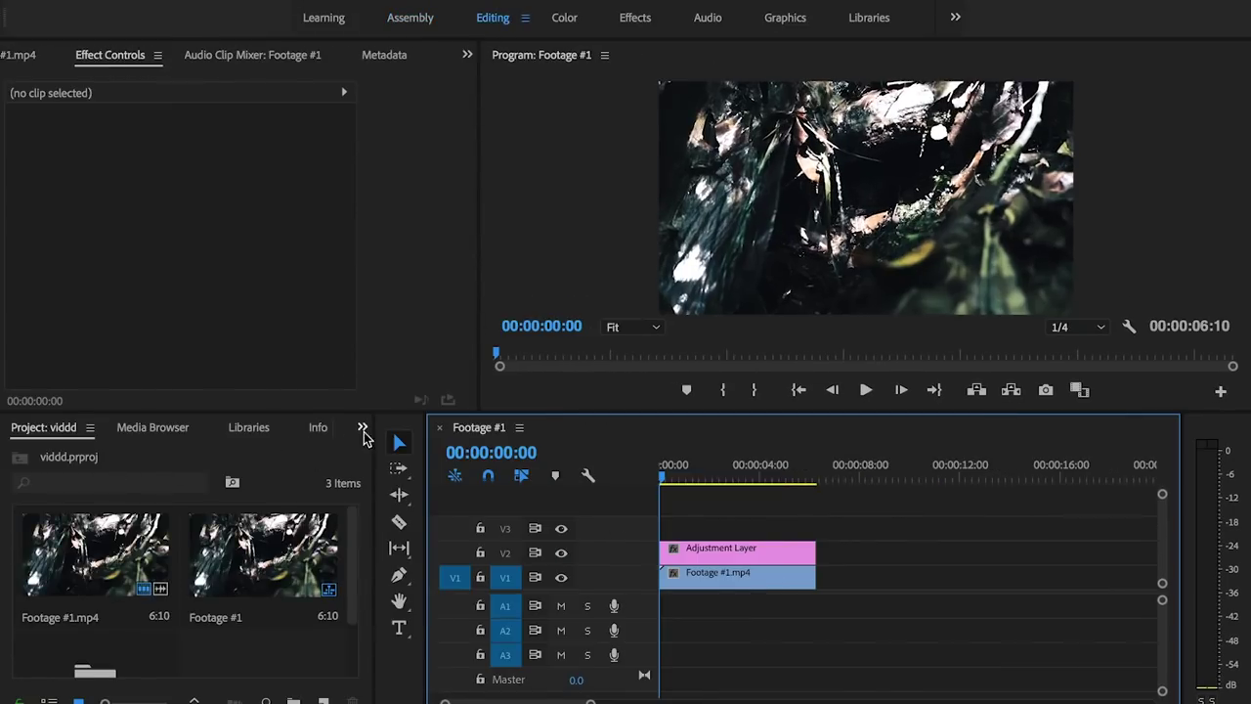
pyautogui.click(361, 427)
pyautogui.click(396, 537)
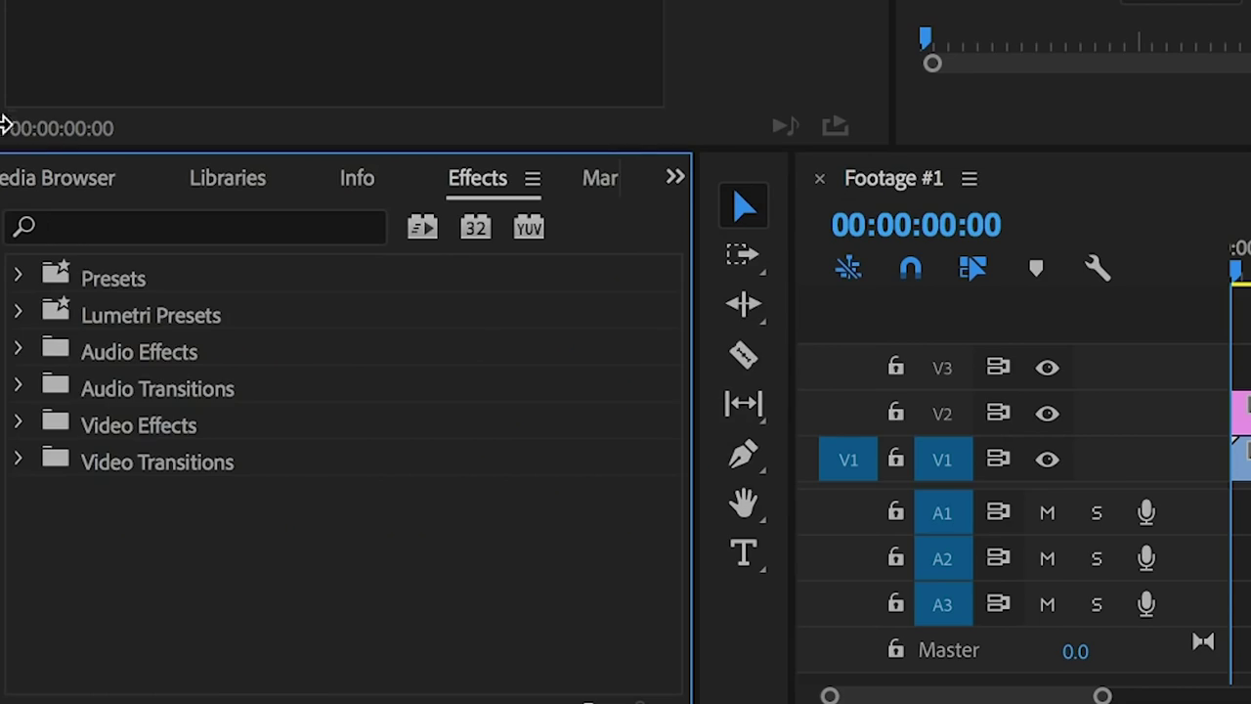
pyautogui.click(140, 224)
pyautogui.write('crop')
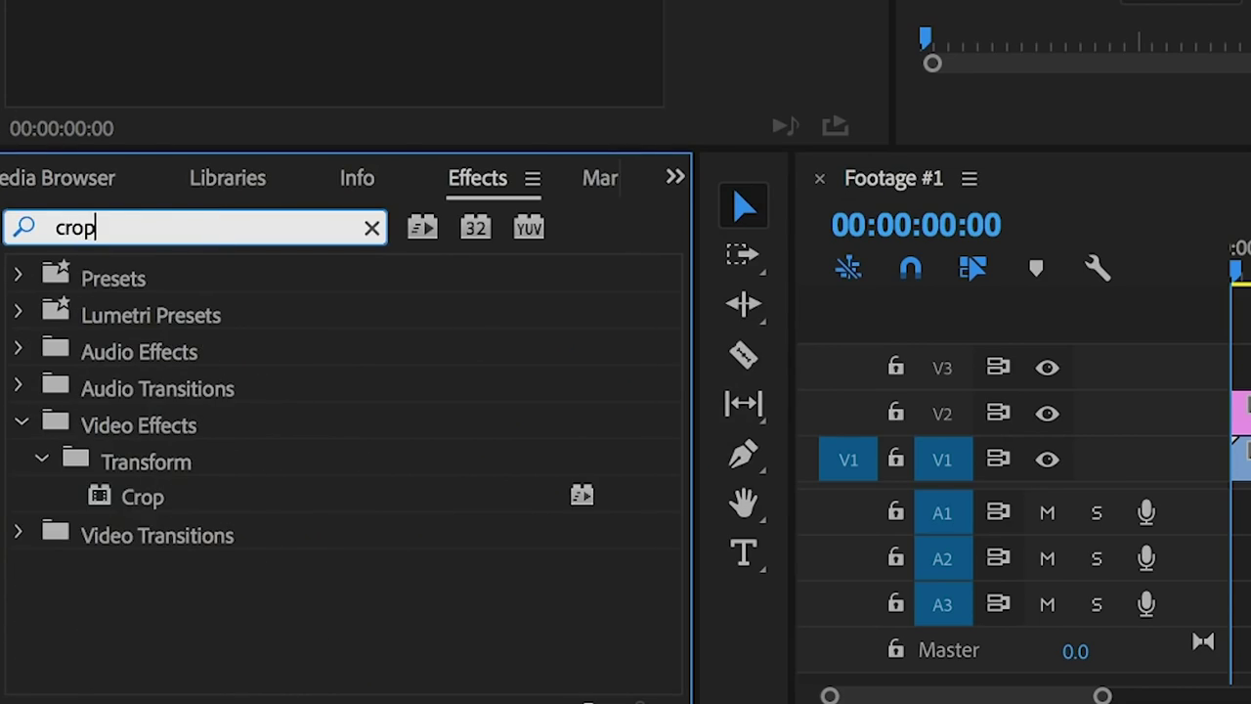
pyautogui.click(147, 498)
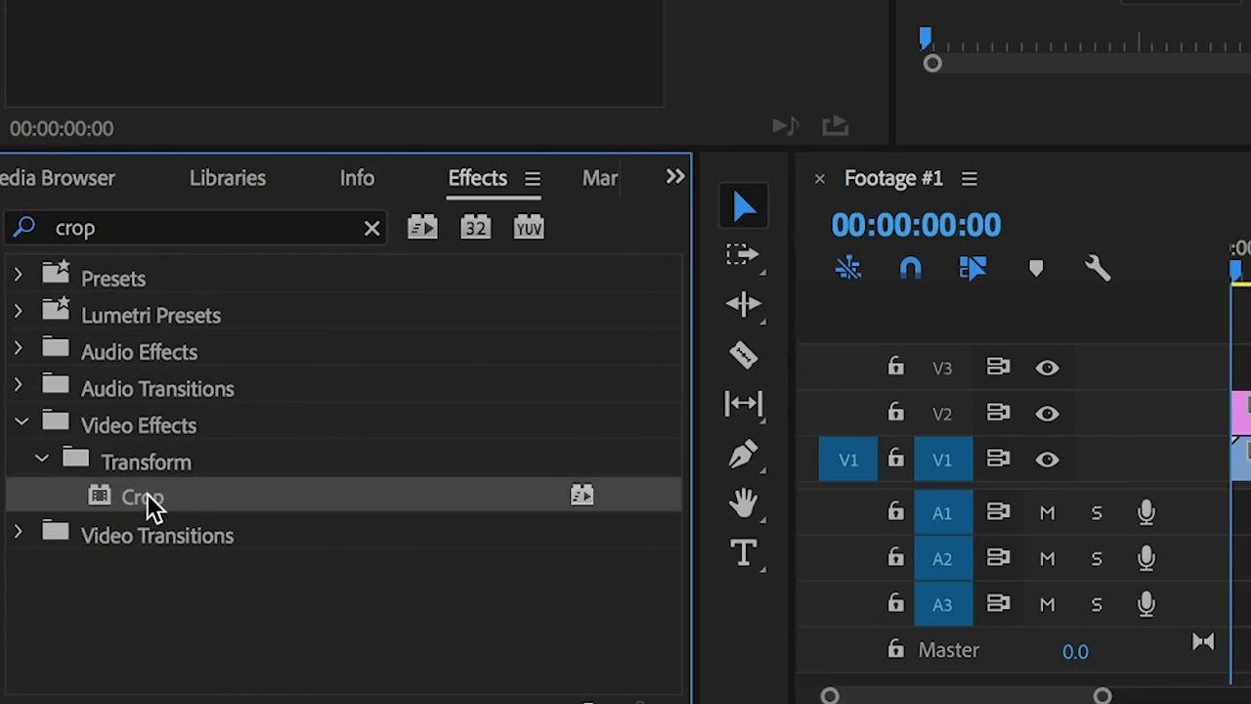
pyautogui.moveTo(147, 505); pyautogui.dragTo(1241, 419)
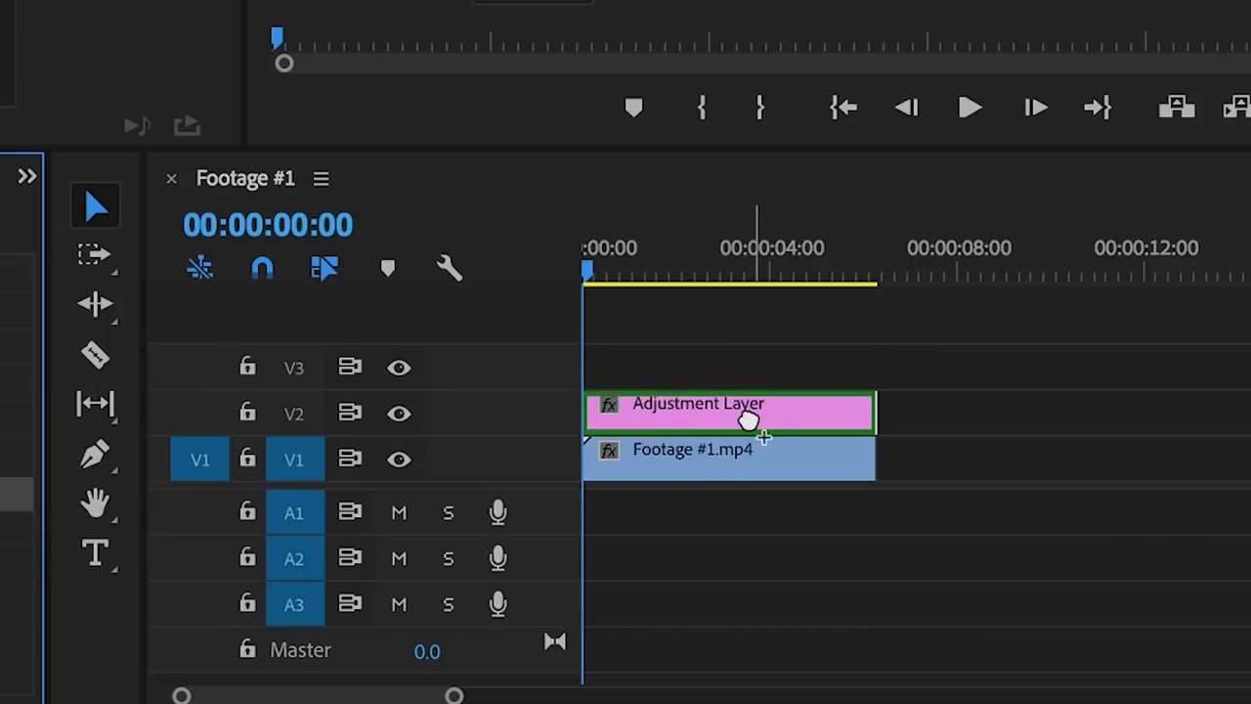
pyautogui.moveTo(748, 418); pyautogui.dragTo(748, 419)
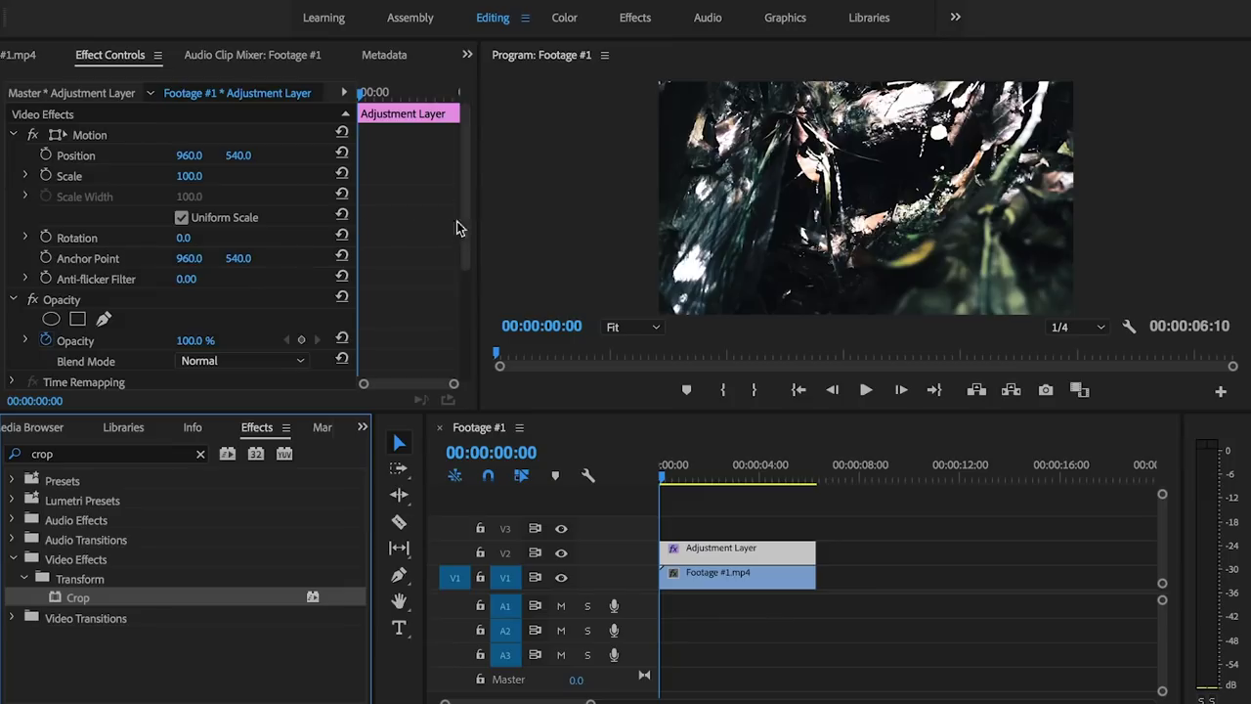
# Set the Crop effect's Top and Bottom values to 12% each.
pyautogui.scroll(-5, 423, 207)
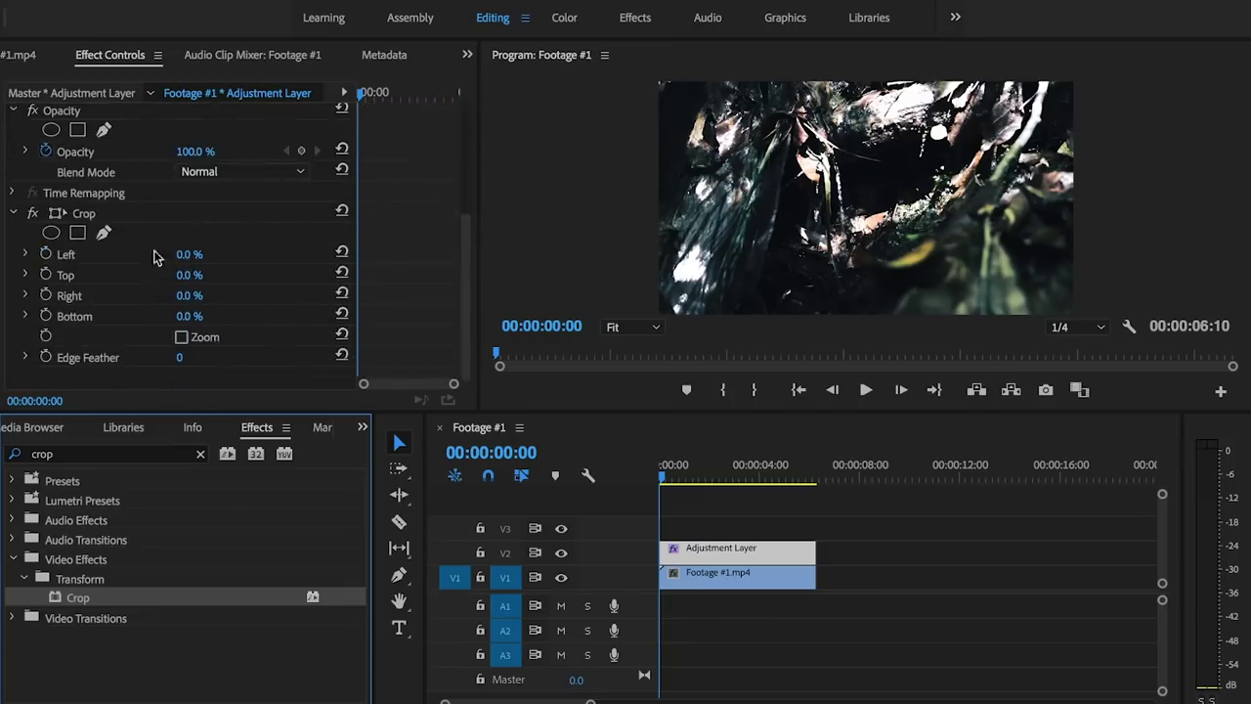
pyautogui.click(188, 277)
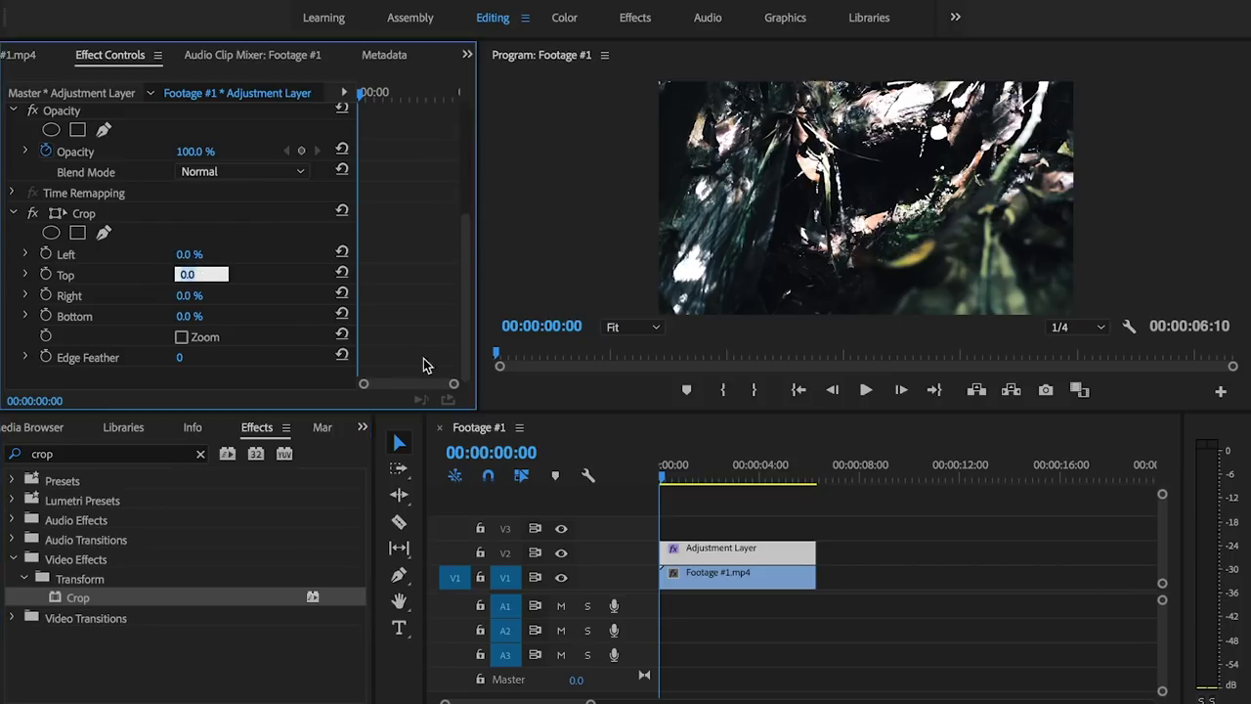
pyautogui.write('12')
pyautogui.click(188, 315)
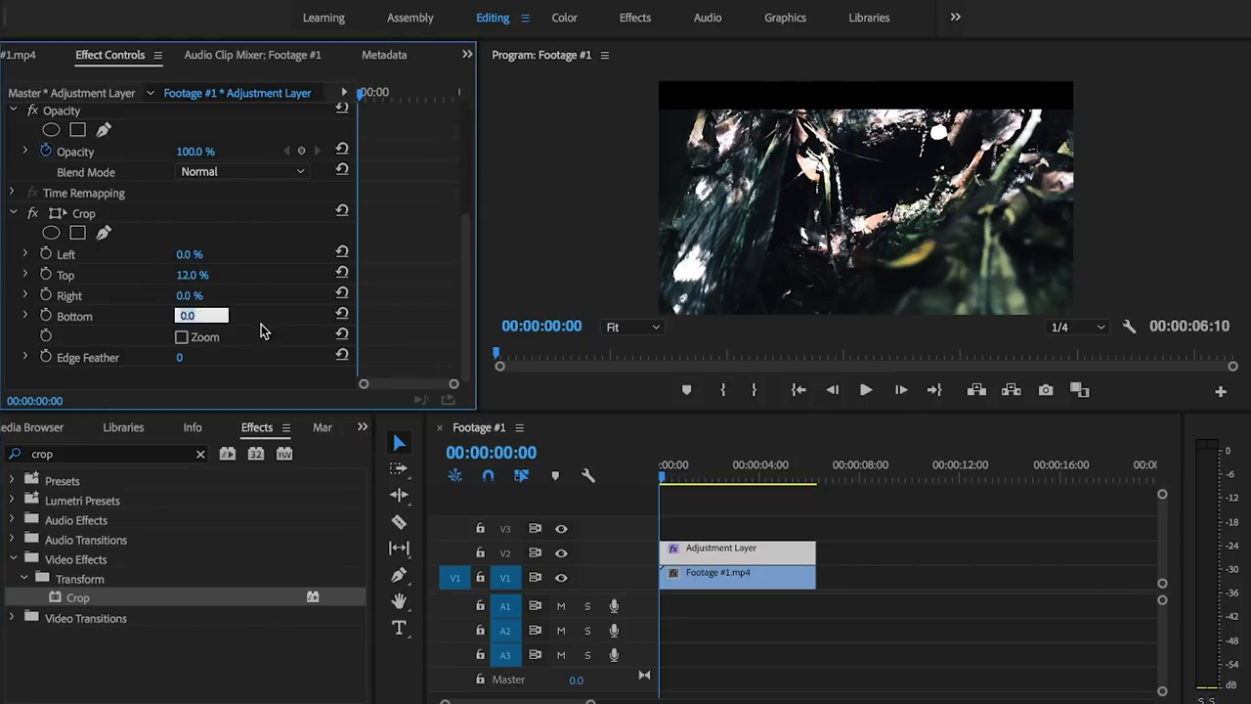
pyautogui.write('12')
pyautogui.press('Return')
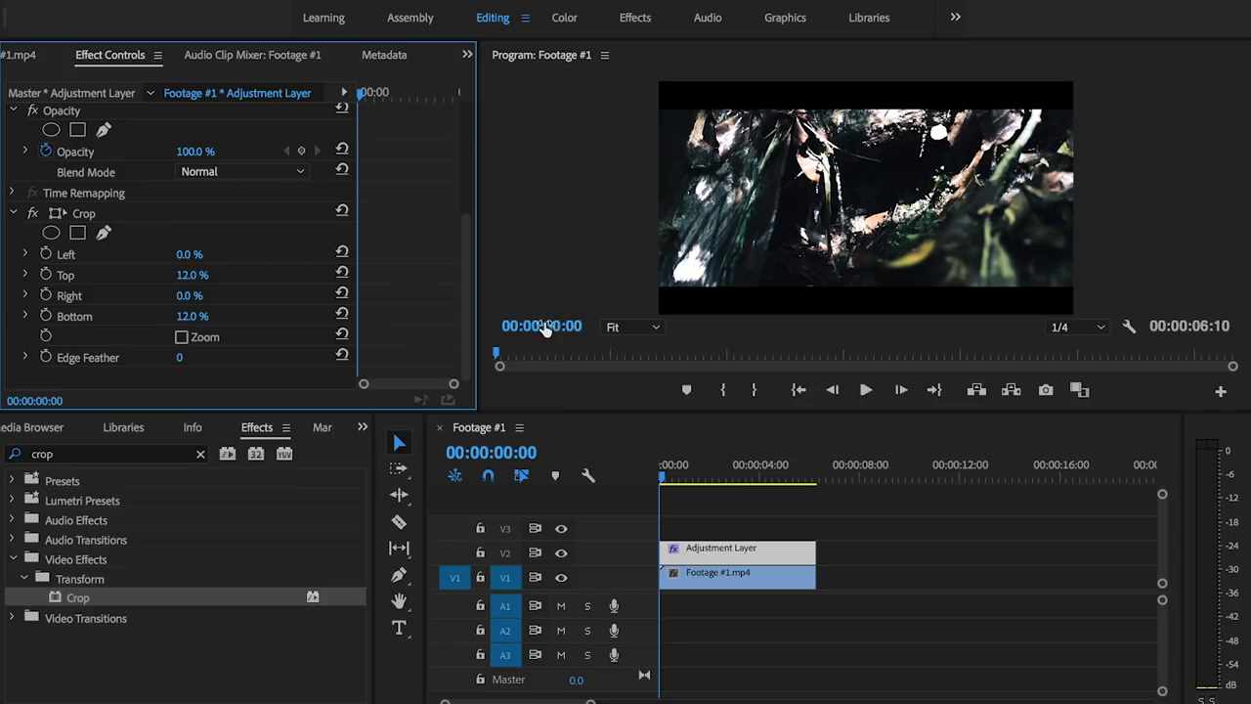
# Reset Crop Top and Bottom to 0% and set their starting keyframes at 00:00.
pyautogui.moveTo(664, 479)
pyautogui.mouseDown()
pyautogui.moveTo(805, 479)
pyautogui.moveTo(663, 481)
pyautogui.mouseUp()
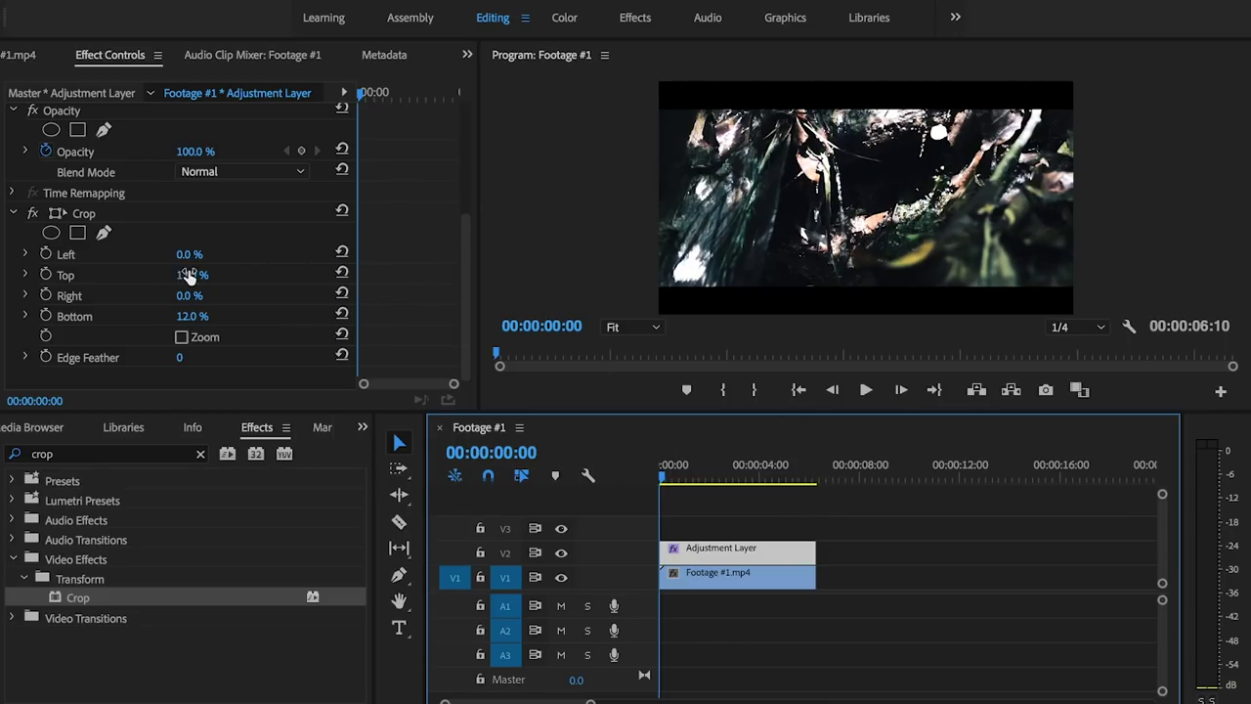
pyautogui.moveTo(194, 278); pyautogui.dragTo(198, 274)
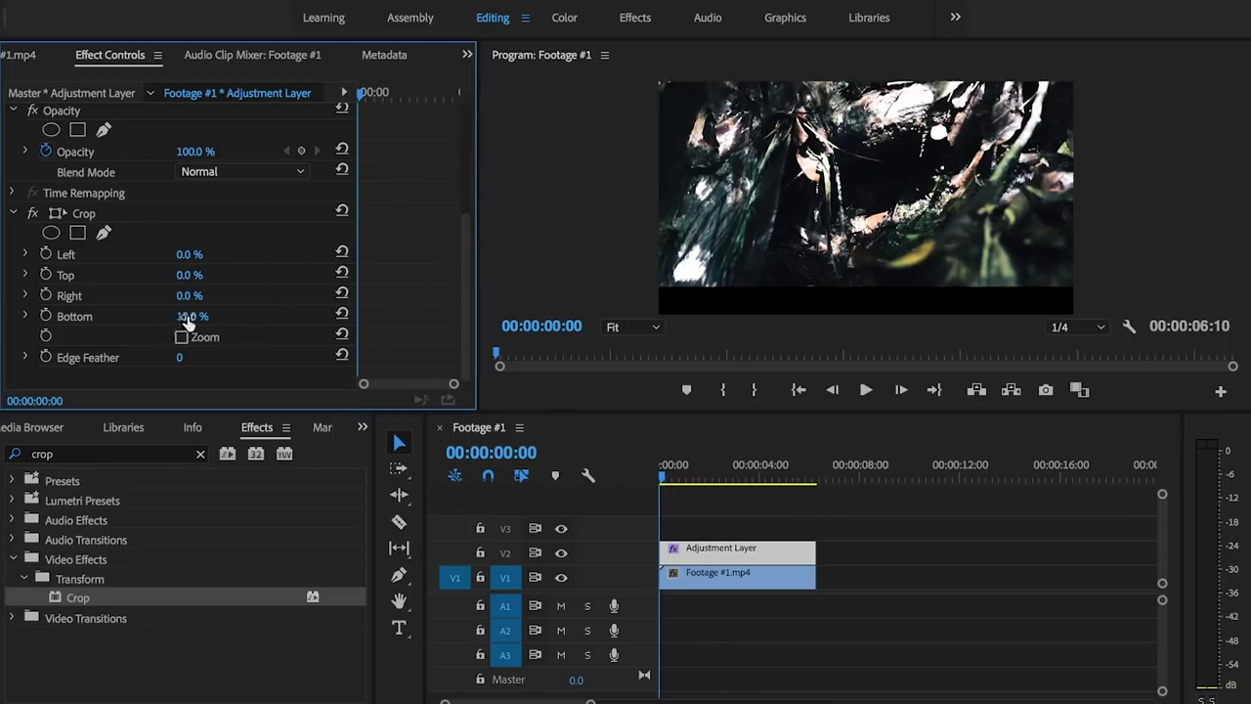
pyautogui.moveTo(187, 321); pyautogui.dragTo(157, 320)
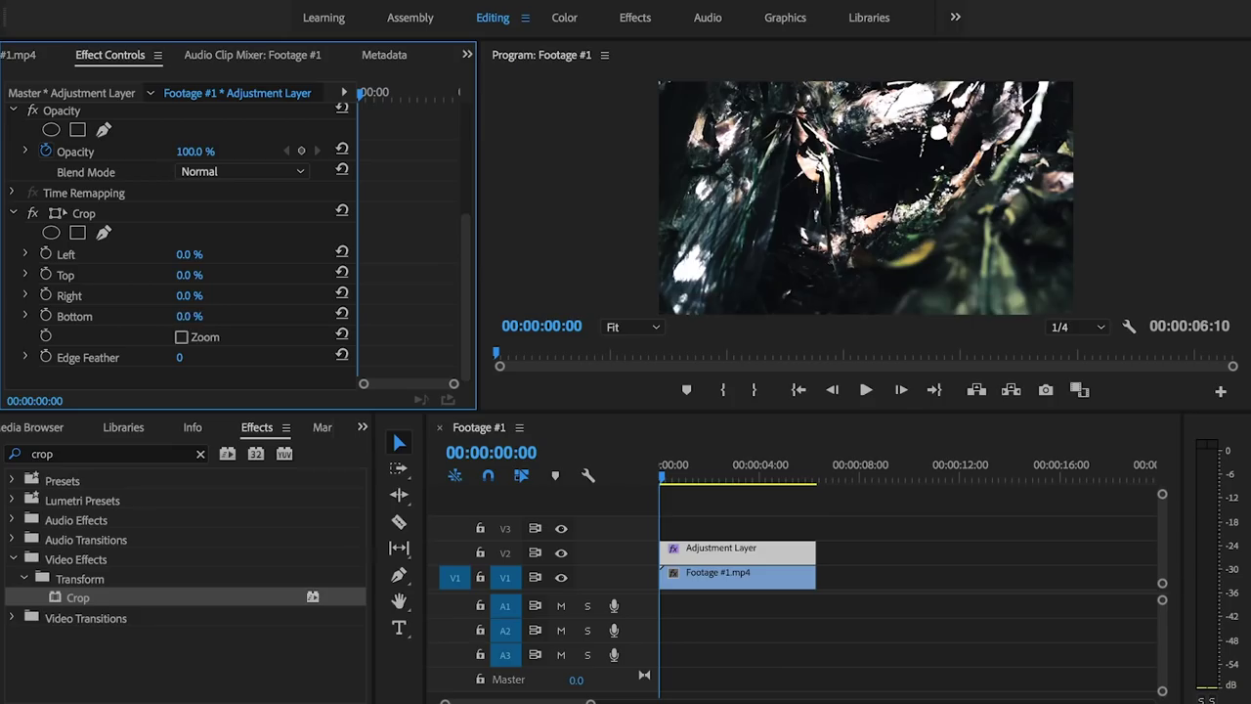
pyautogui.click(663, 481)
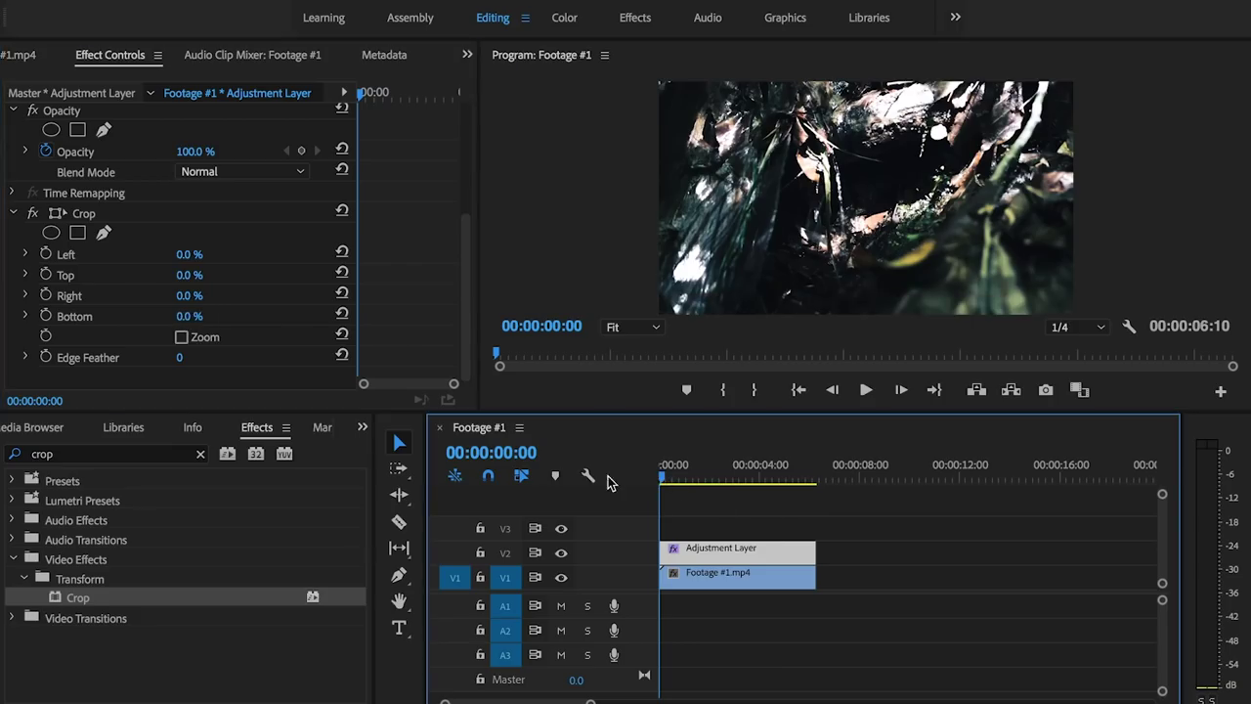
pyautogui.click(45, 275)
pyautogui.click(45, 315)
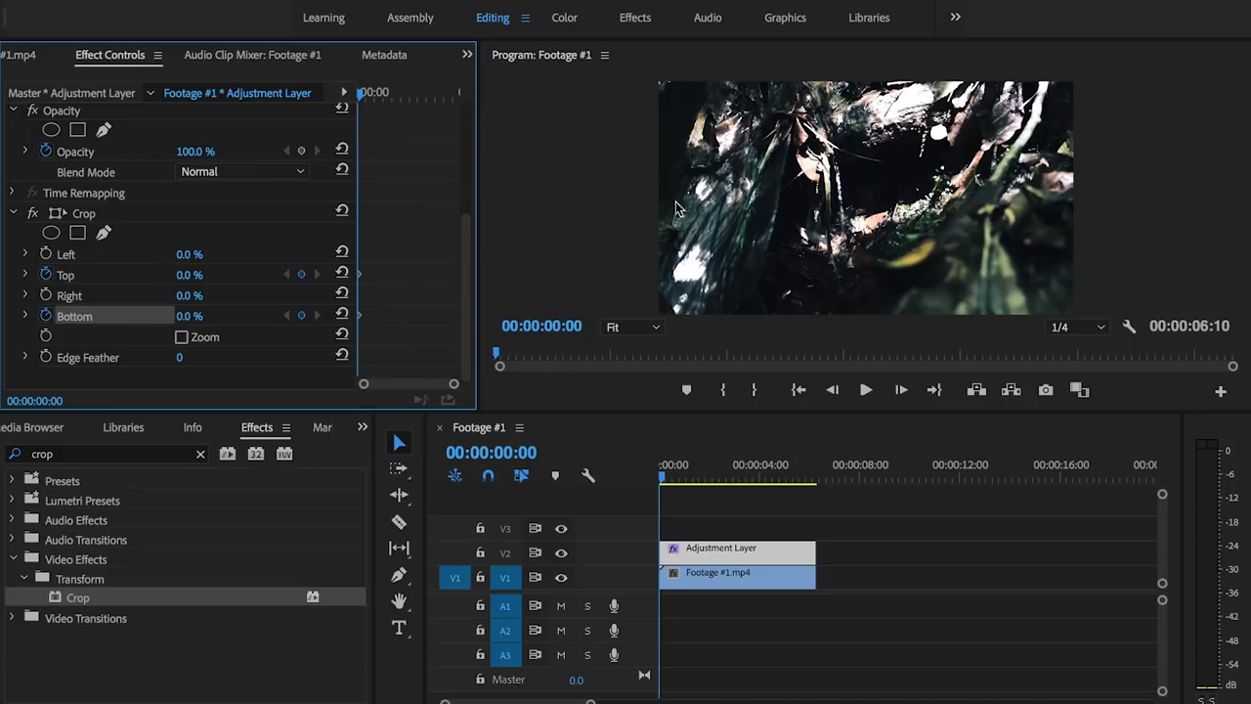
# Keyframe Crop Top and Bottom at 12% around 00:00:01:06, then play back from the start.
pyautogui.moveTo(359, 93); pyautogui.dragTo(378, 97)
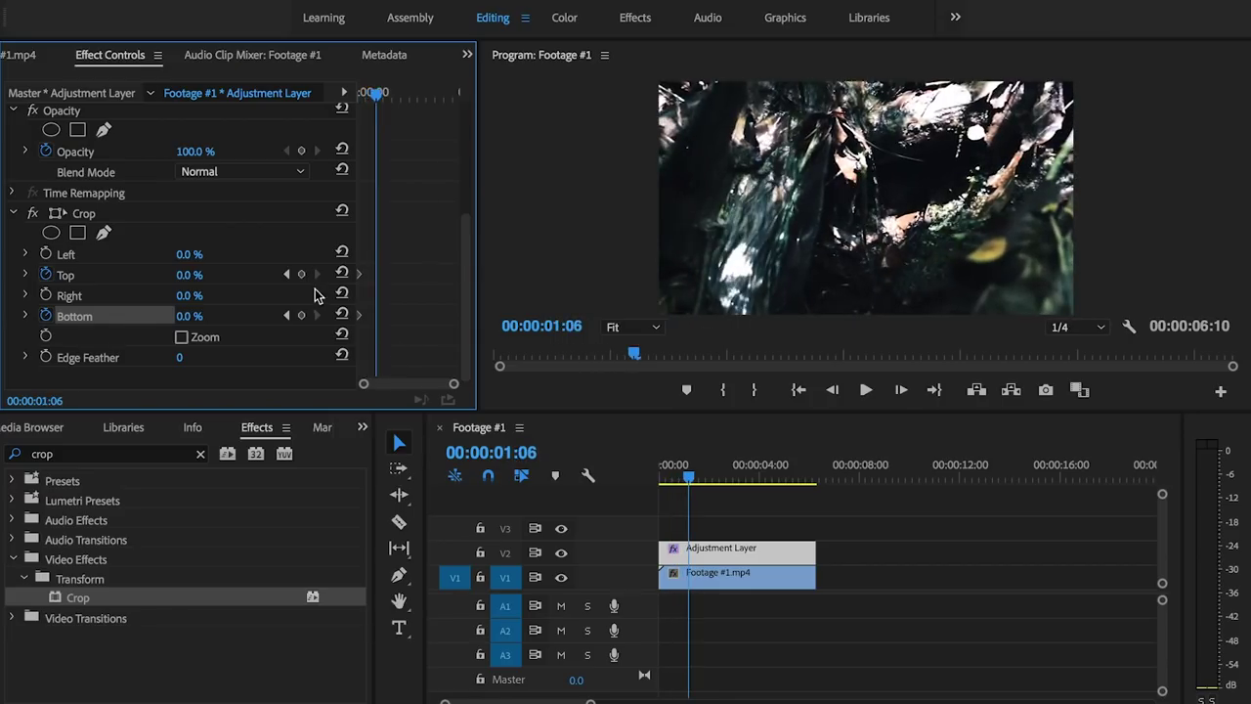
pyautogui.click(189, 275)
pyautogui.write('12')
pyautogui.click(188, 316)
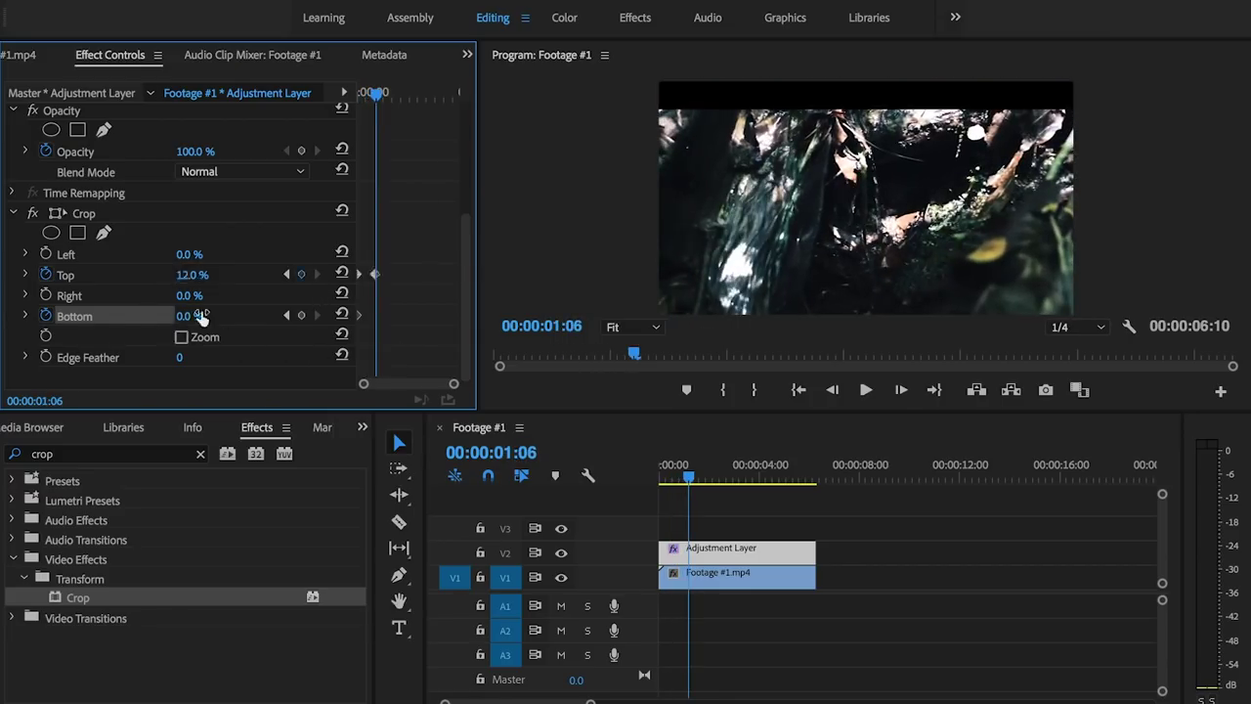
pyautogui.write('12')
pyautogui.press('Return')
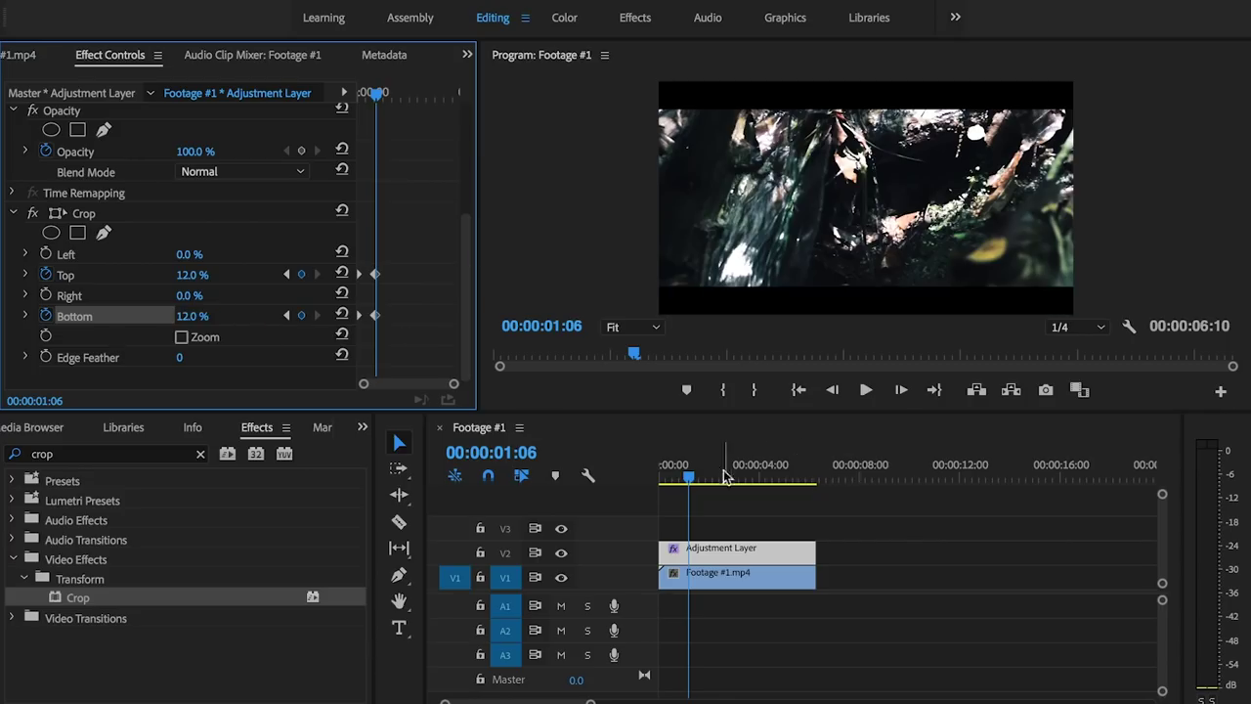
pyautogui.moveTo(690, 477); pyautogui.dragTo(524, 482)
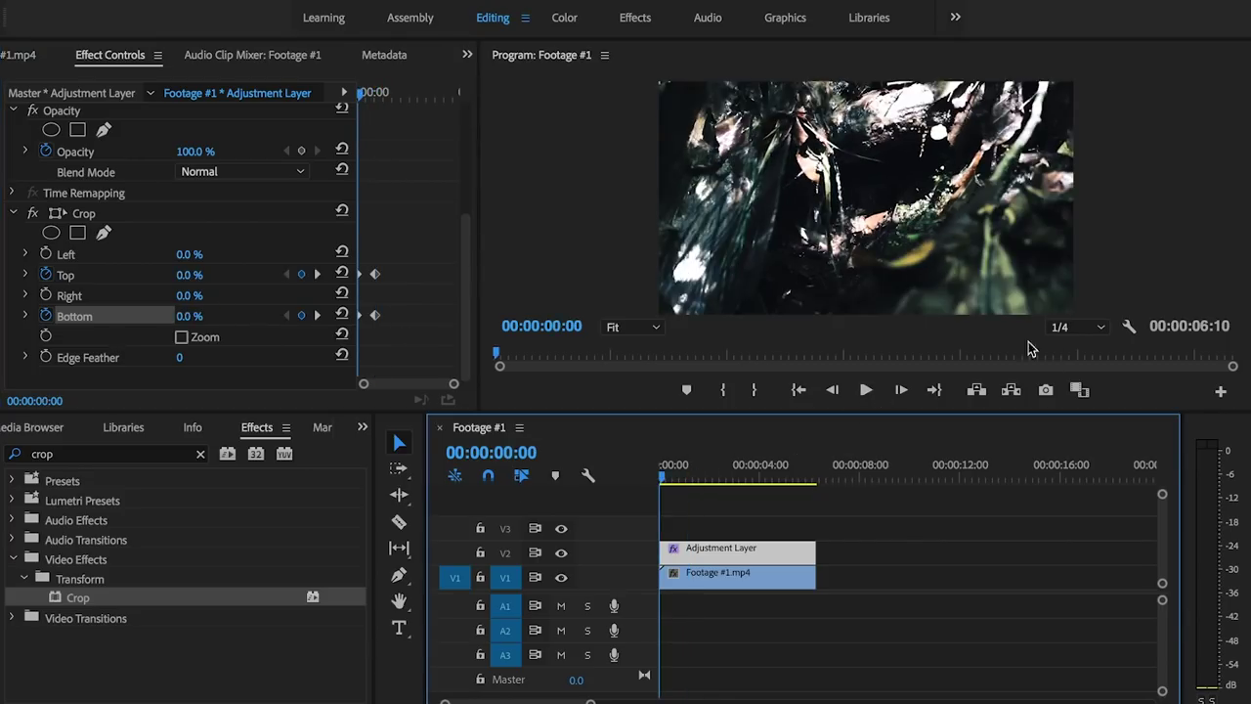
pyautogui.click(865, 390)
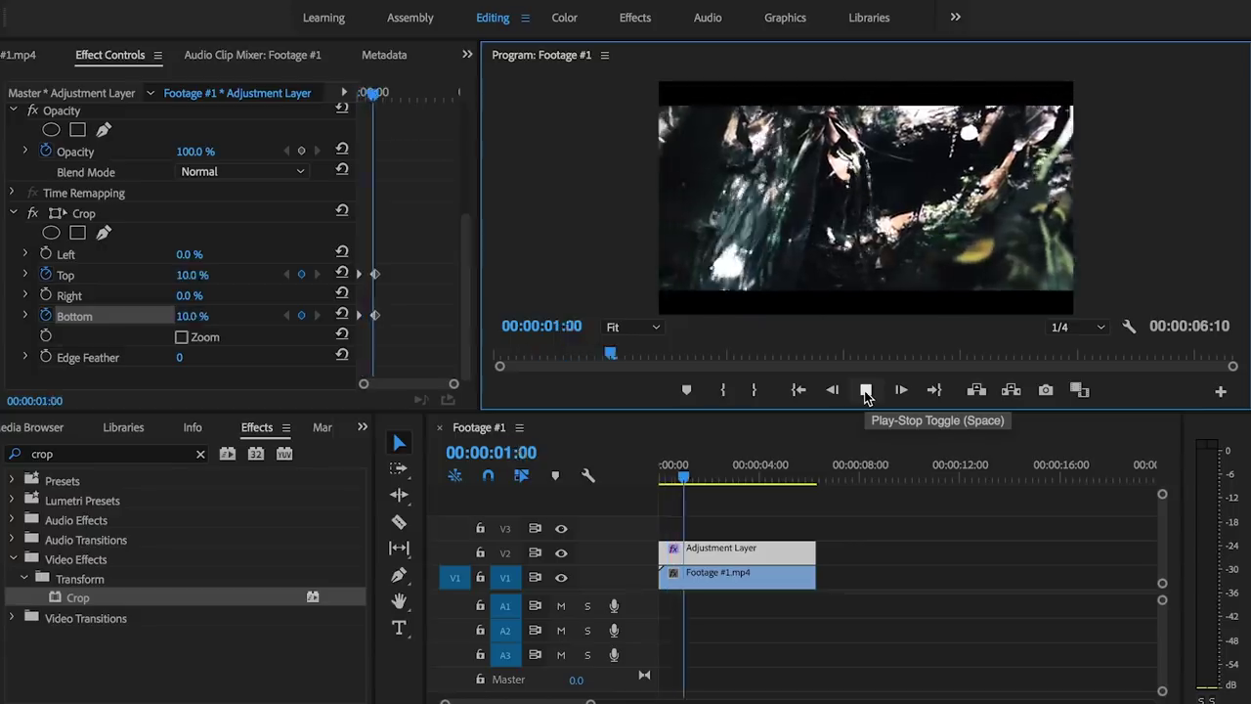